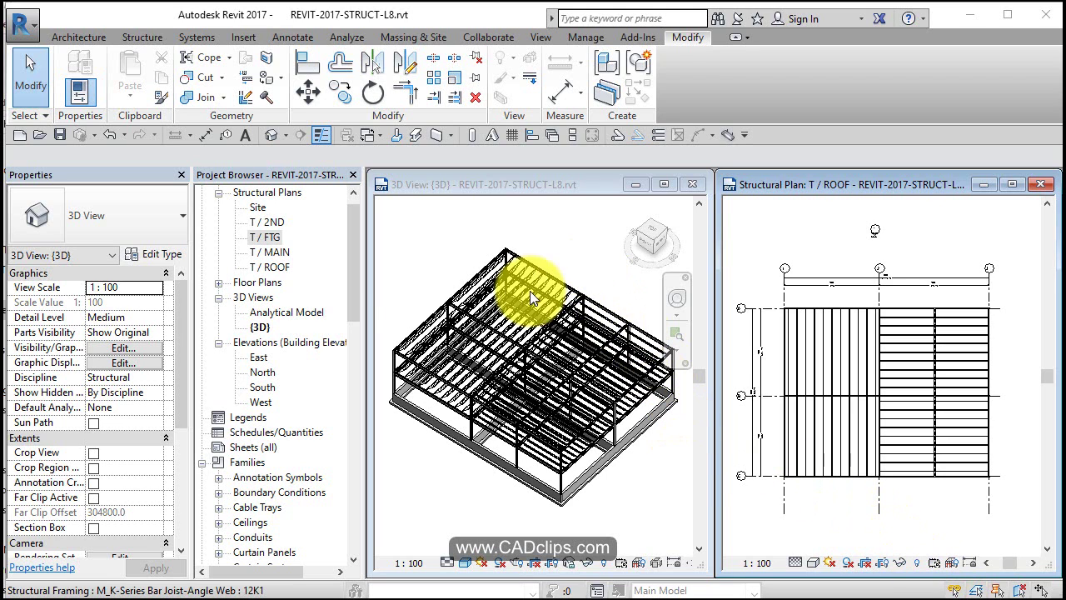
Step: Open the T / MAIN structural plan maximized and framed on its grid bays
double_click(279, 251)
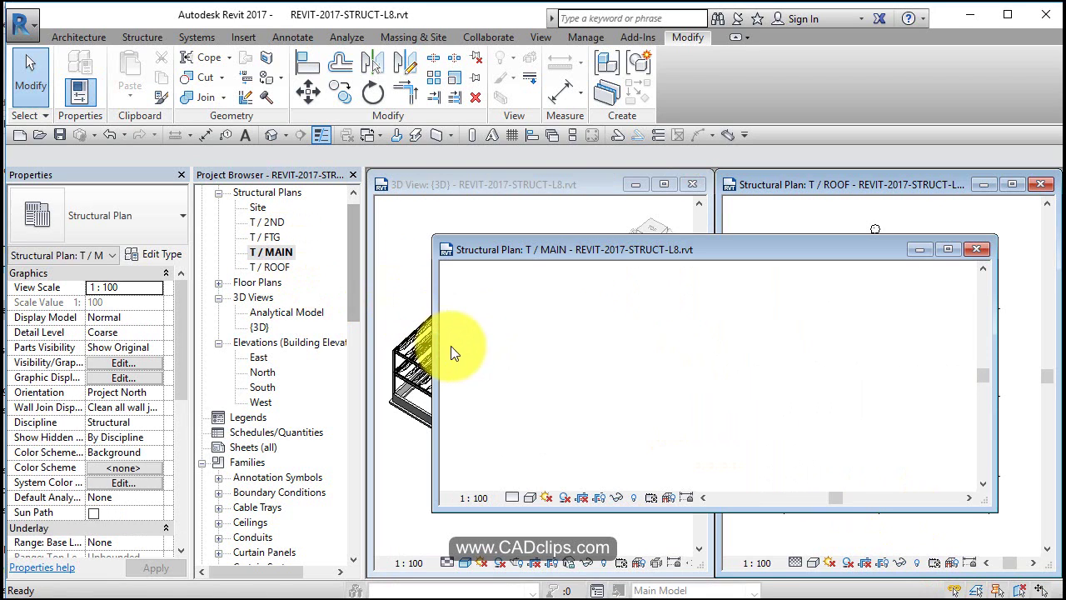
double_click(568, 245)
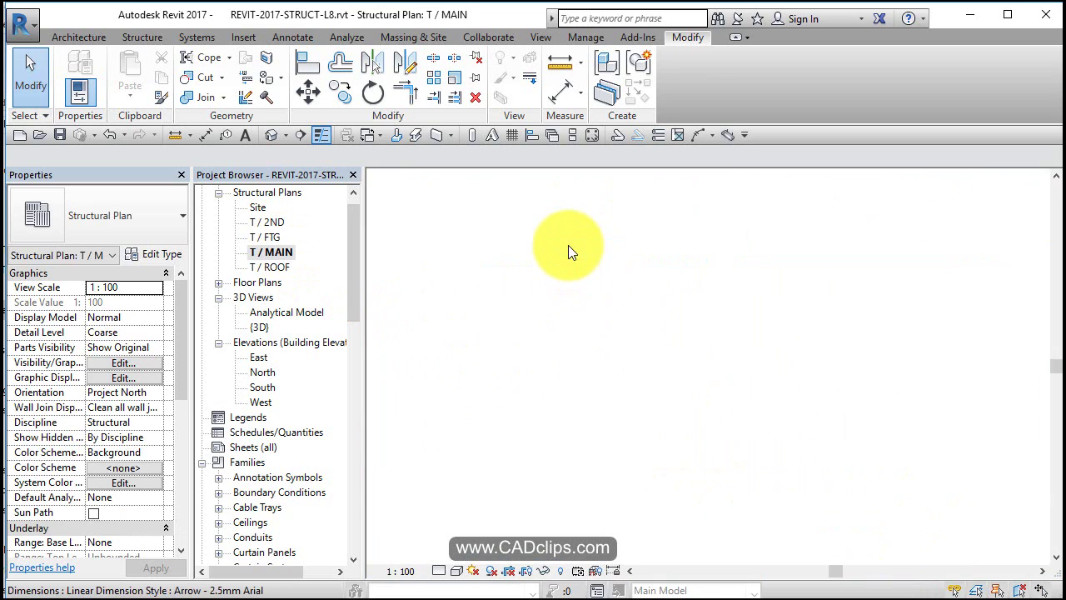
scroll(488, 321, "up", 5)
middle_click_drag(488, 319, 609, 298)
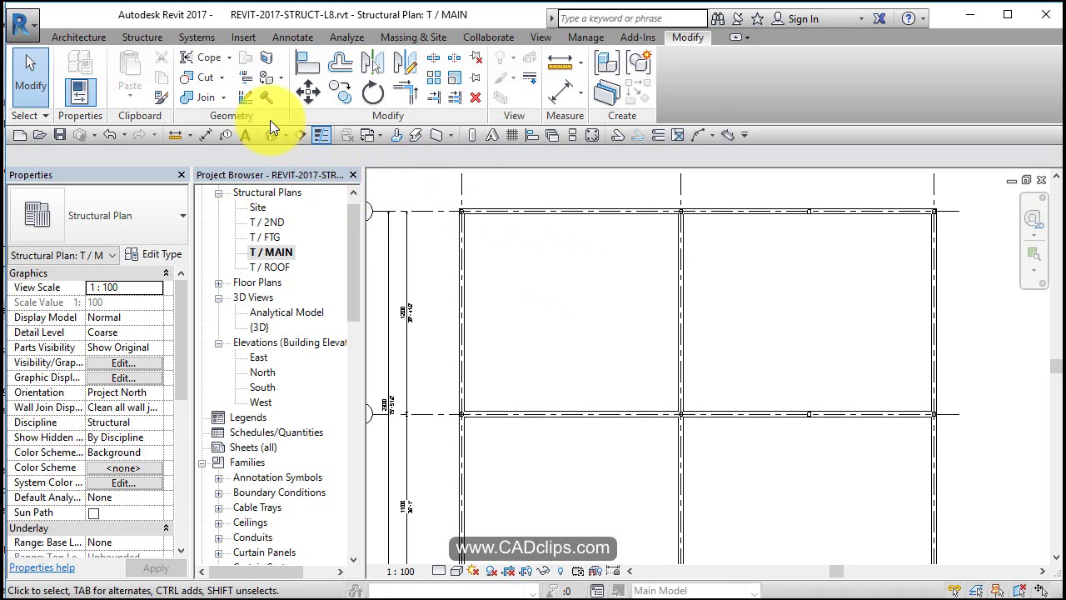
Step: Start a structural floor of type Insitu Concrete 225mm and open its type properties
left_click(136, 37)
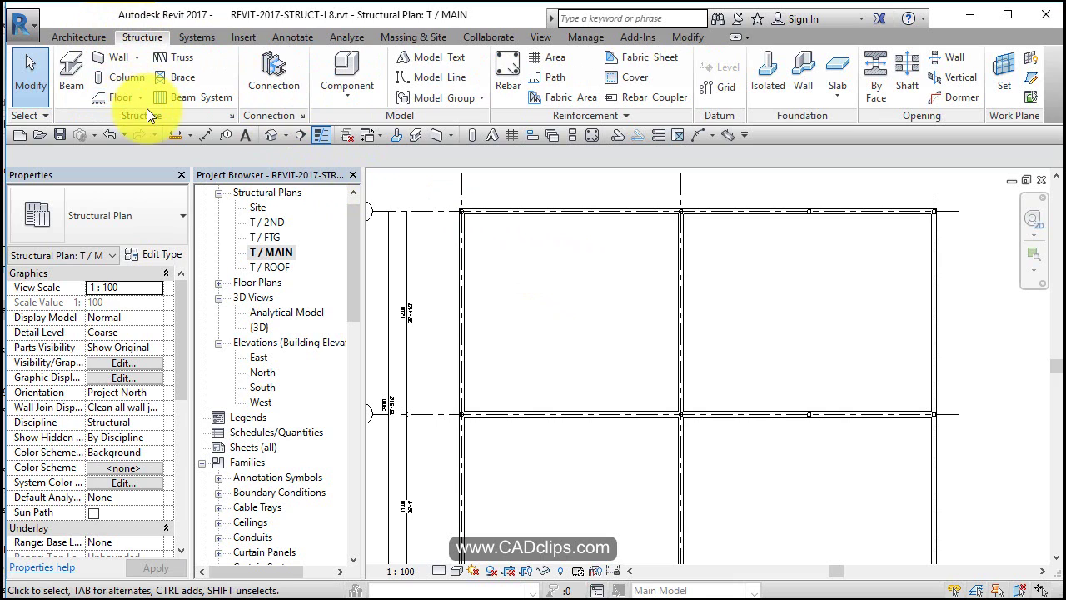
left_click(124, 100)
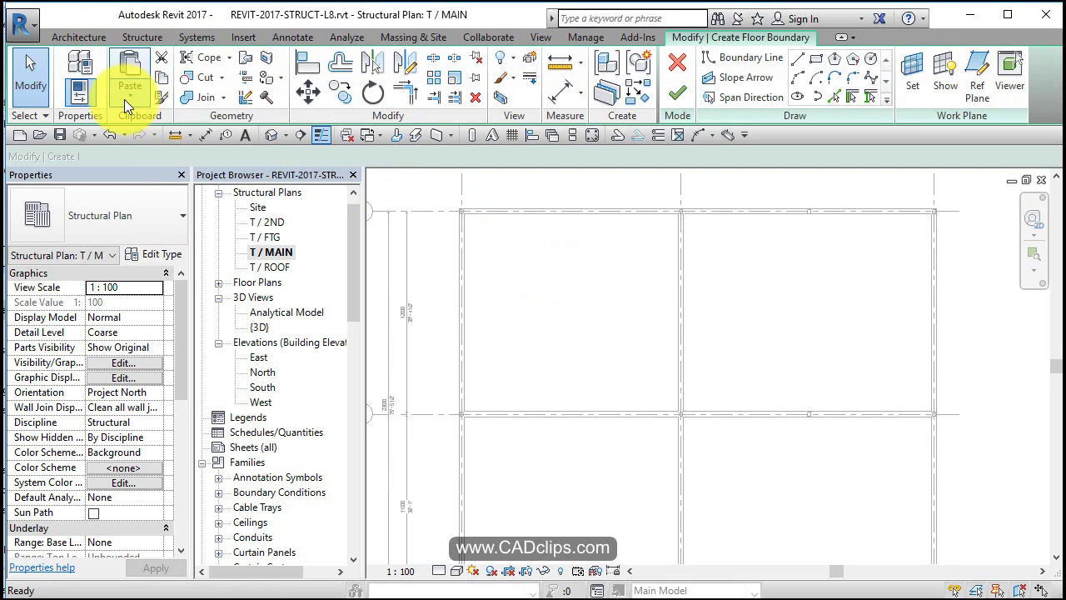
left_click(158, 213)
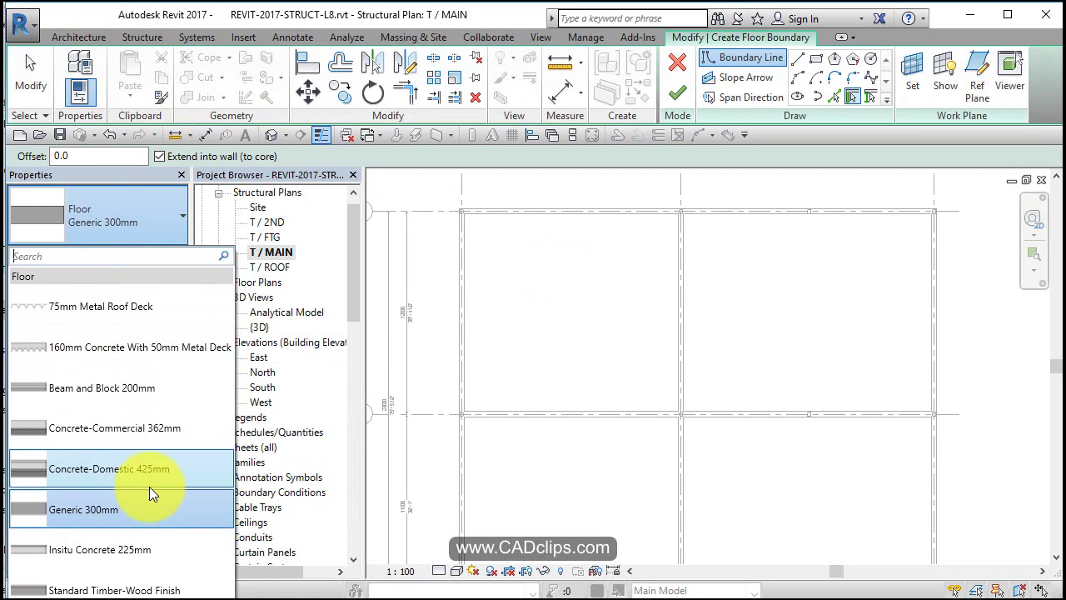
left_click(153, 550)
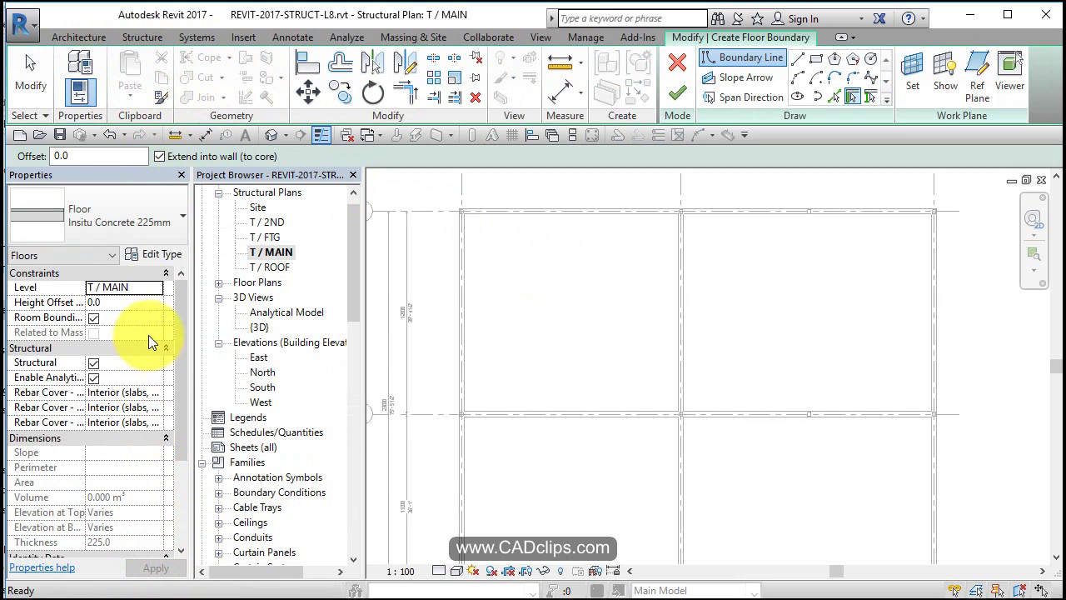
left_click(163, 254)
Step: Set the floor's Cast In Situ layer thickness to 125, making the type 175 thick
left_click(670, 217)
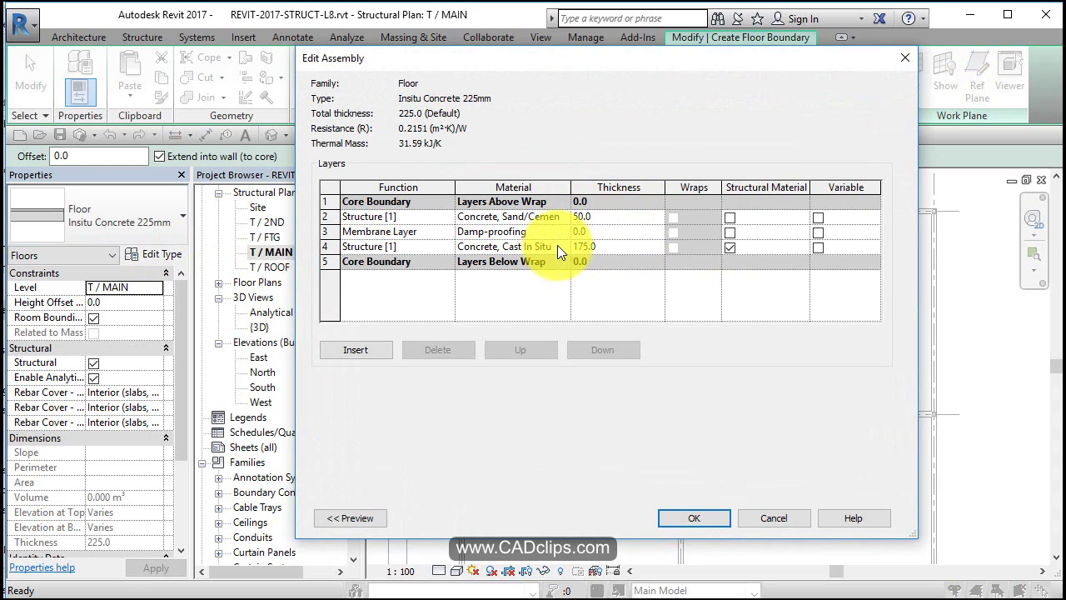
left_click(609, 248)
type("125")
left_click(619, 215)
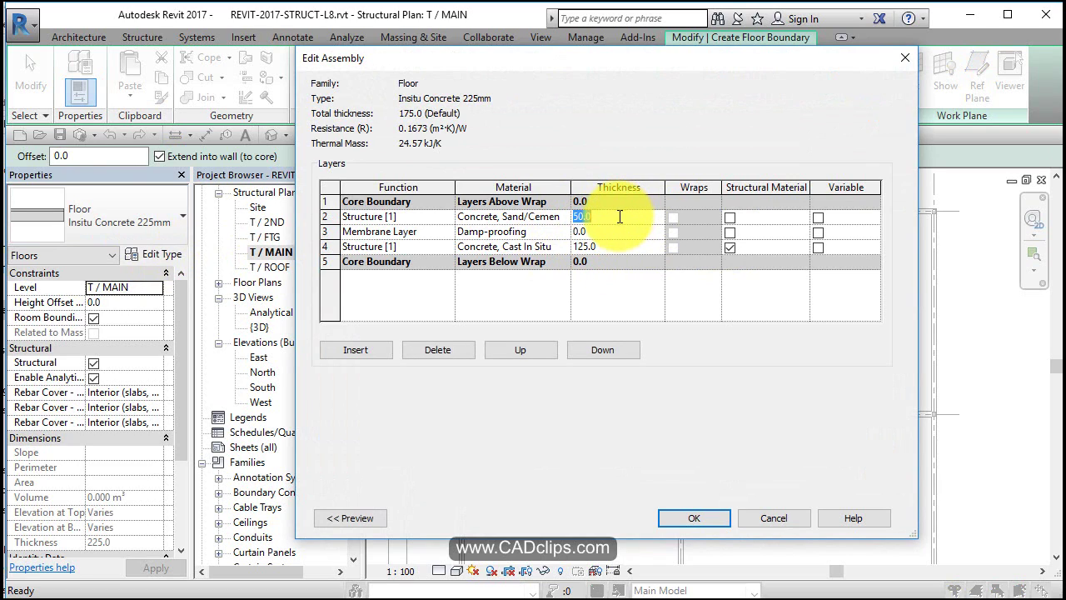
left_click(714, 517)
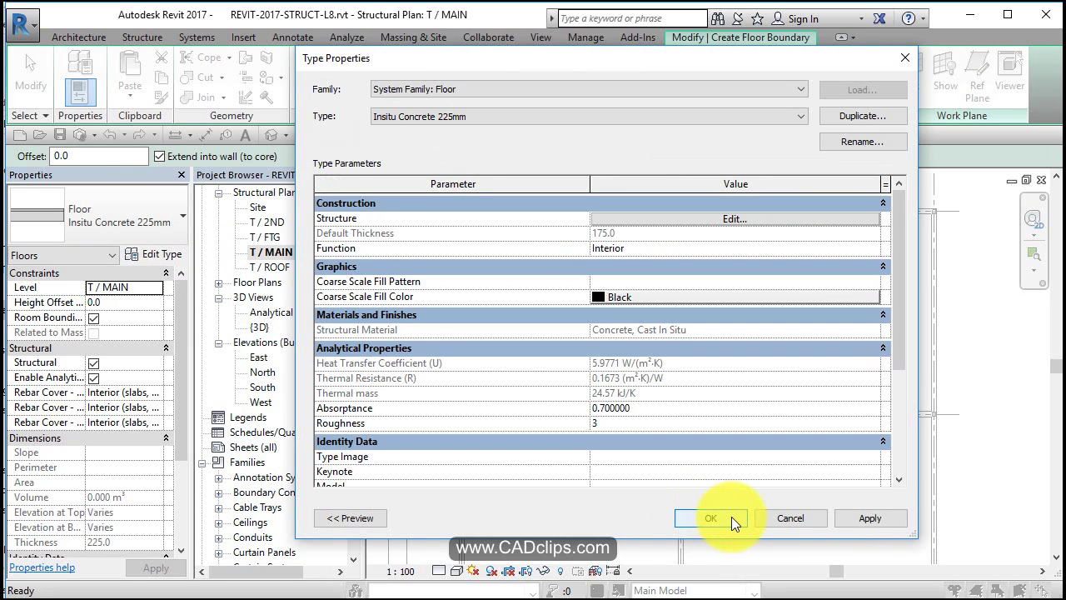
left_click(731, 517)
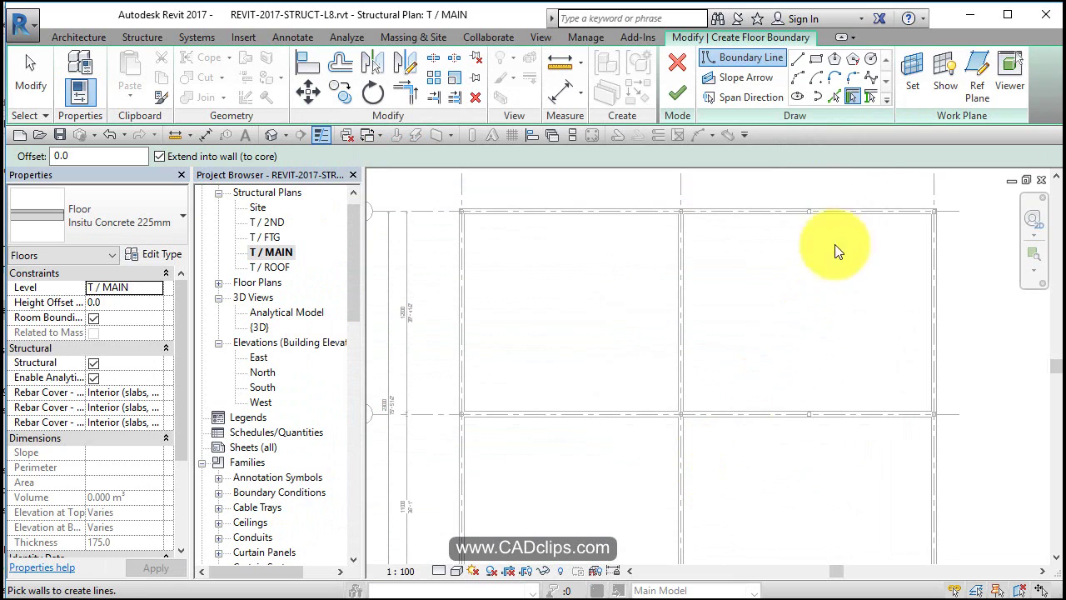
Step: Pick the top, left, middle horizontal and middle vertical walls as floor boundary lines
left_click(851, 97)
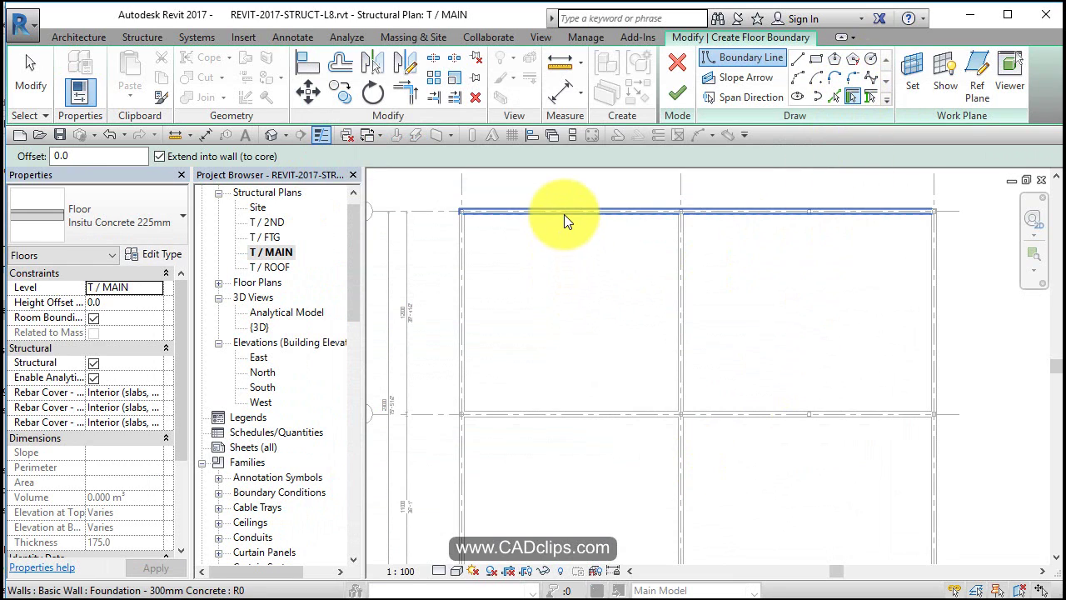
left_click(556, 246)
left_click(470, 260)
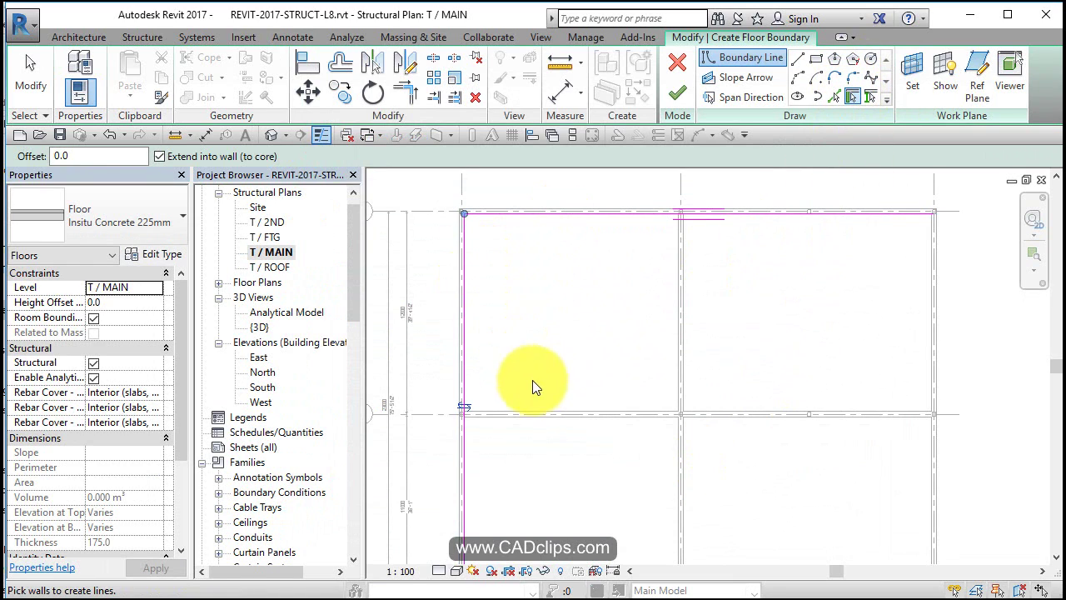
left_click(533, 415)
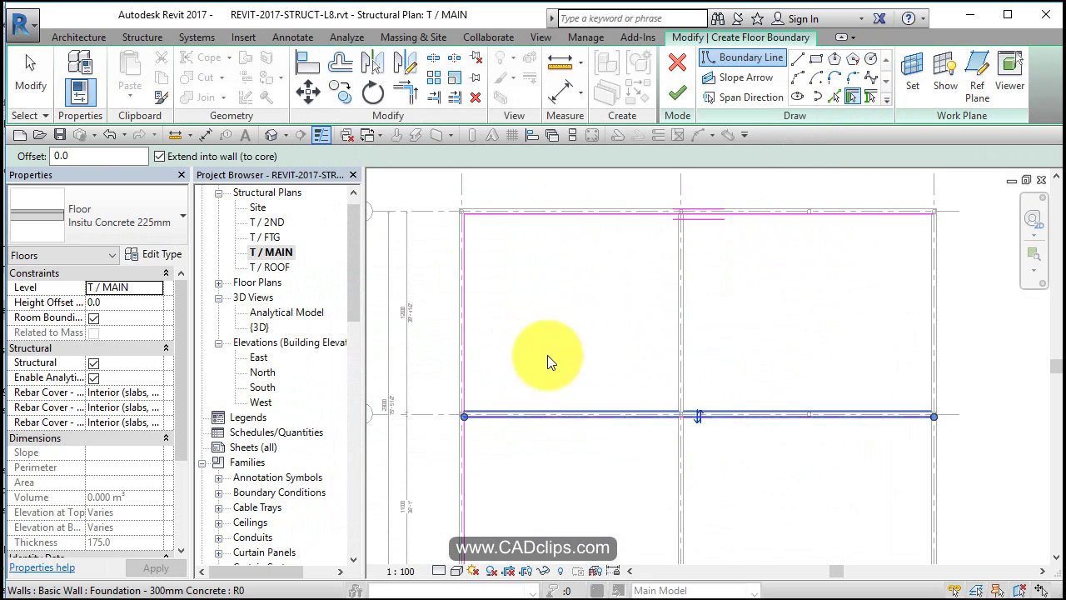
left_click(676, 278)
Step: Trim the boundary lines into corners at the top-right, middle and bottom-left
left_click(407, 93)
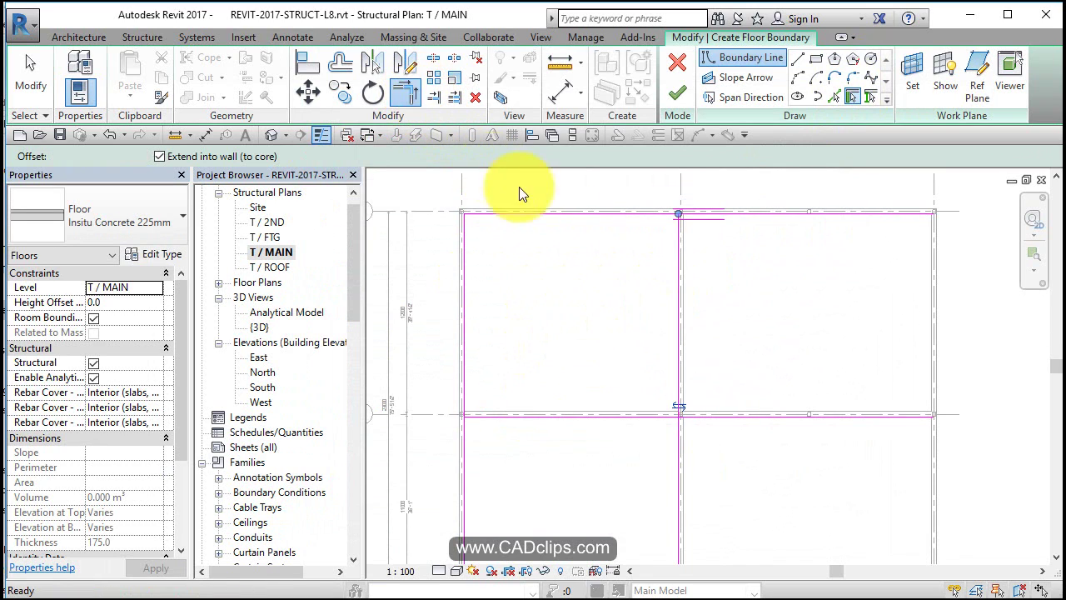
left_click(674, 218)
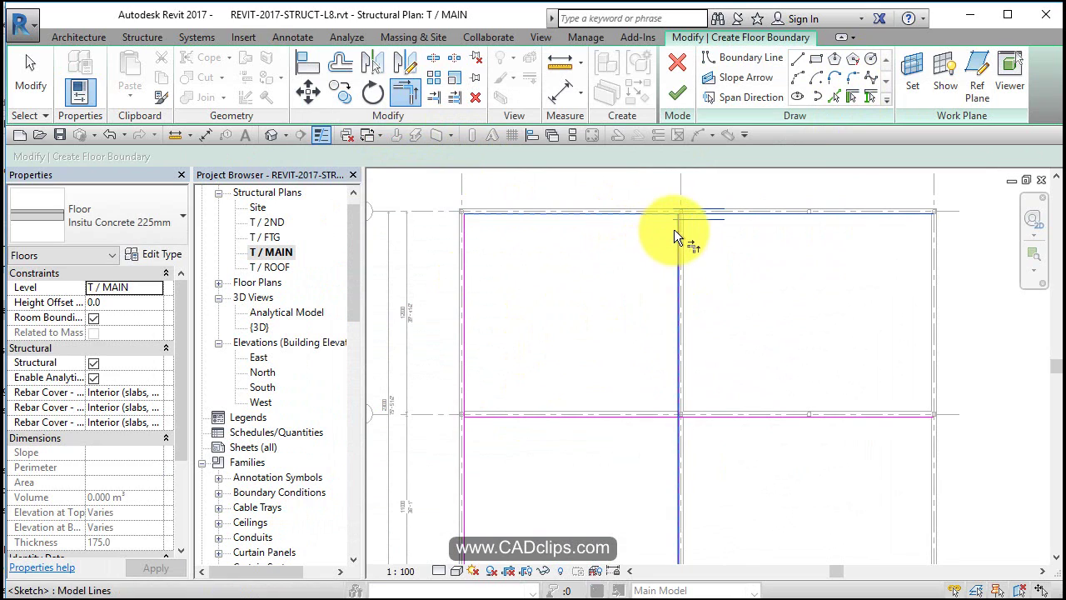
left_click(678, 250)
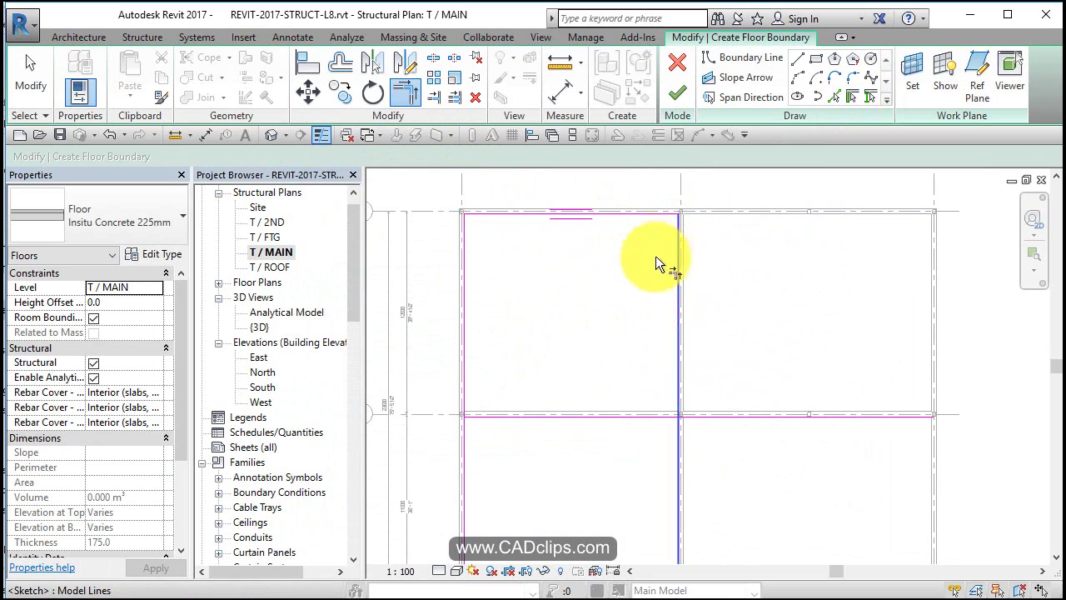
left_click(635, 411)
left_click(679, 378)
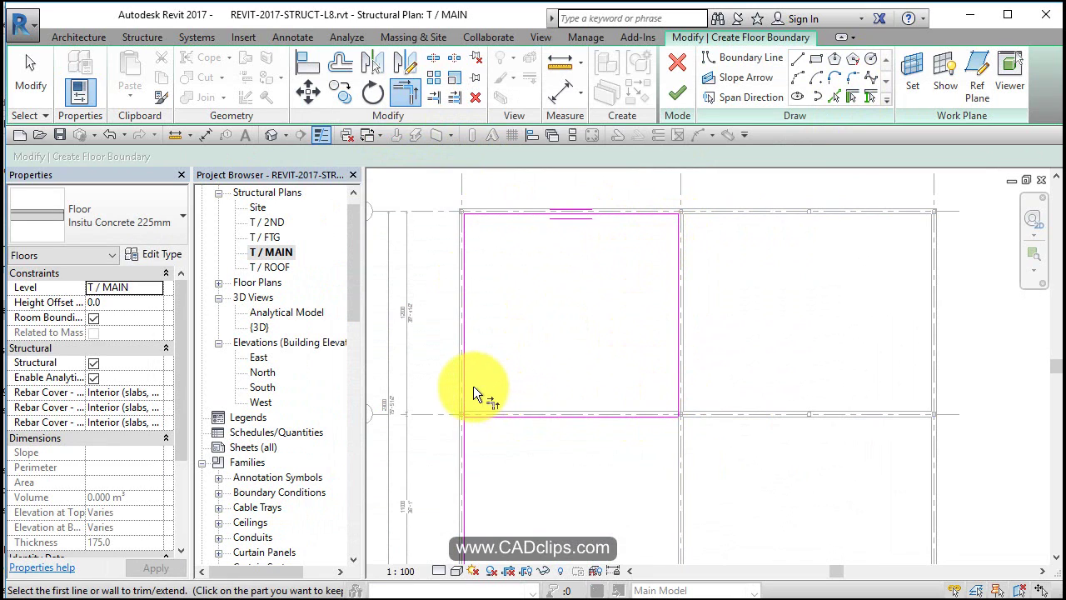
left_click(465, 386)
left_click(496, 413)
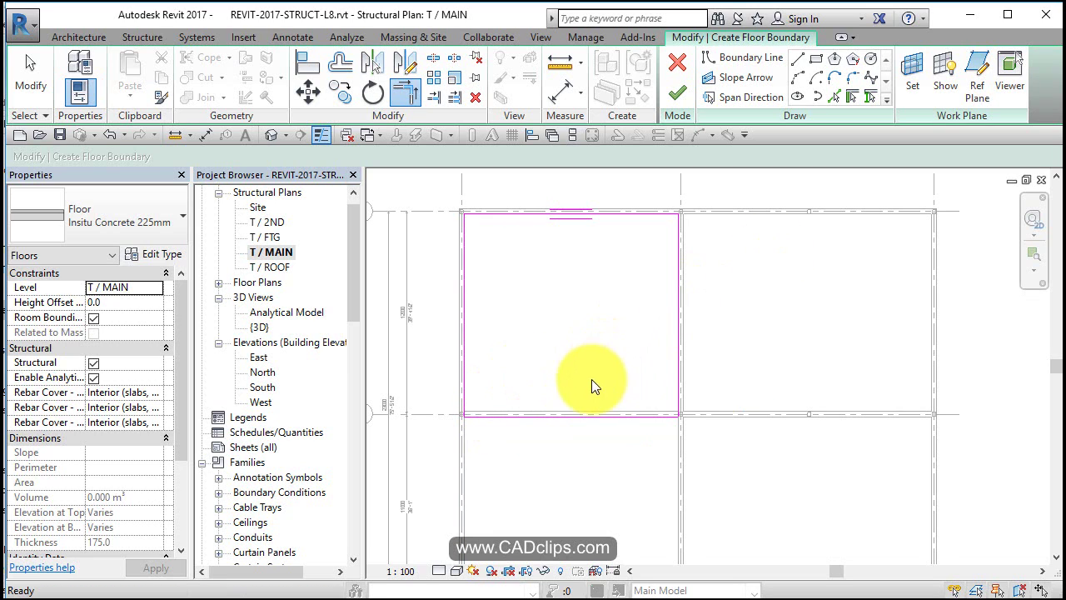
key("Escape")
left_click(581, 416)
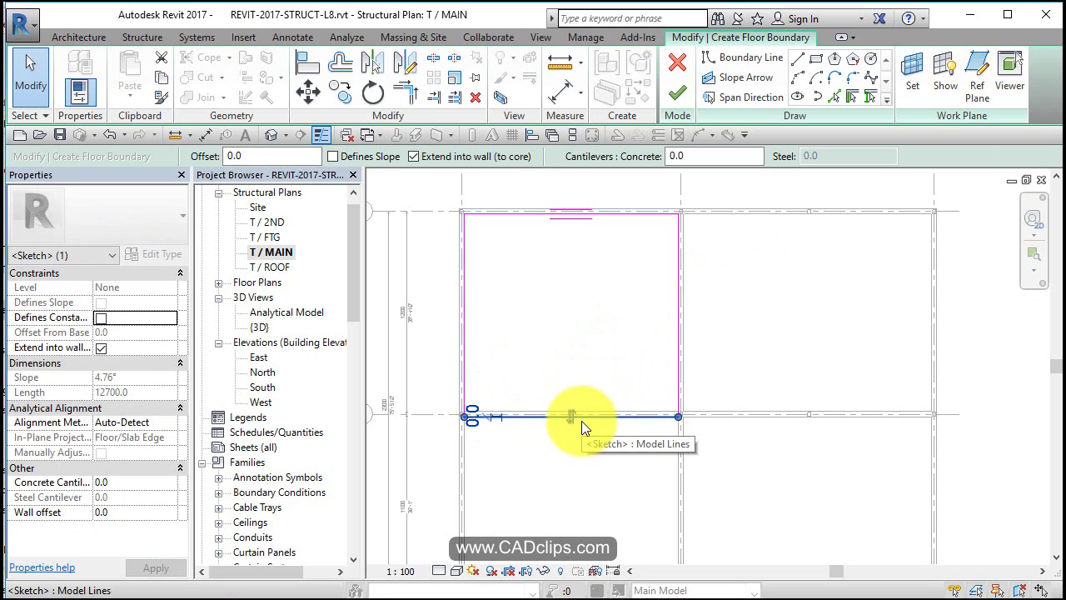
key("Escape")
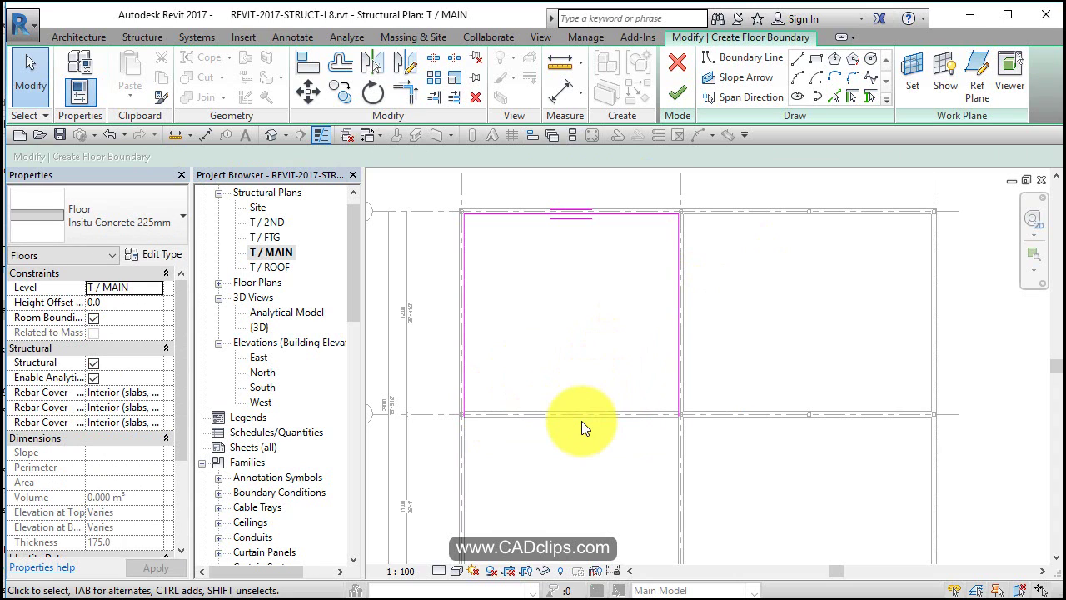
Step: Re-add the middle horizontal boundary line, close the last corner and finish the sketch
left_click(853, 96)
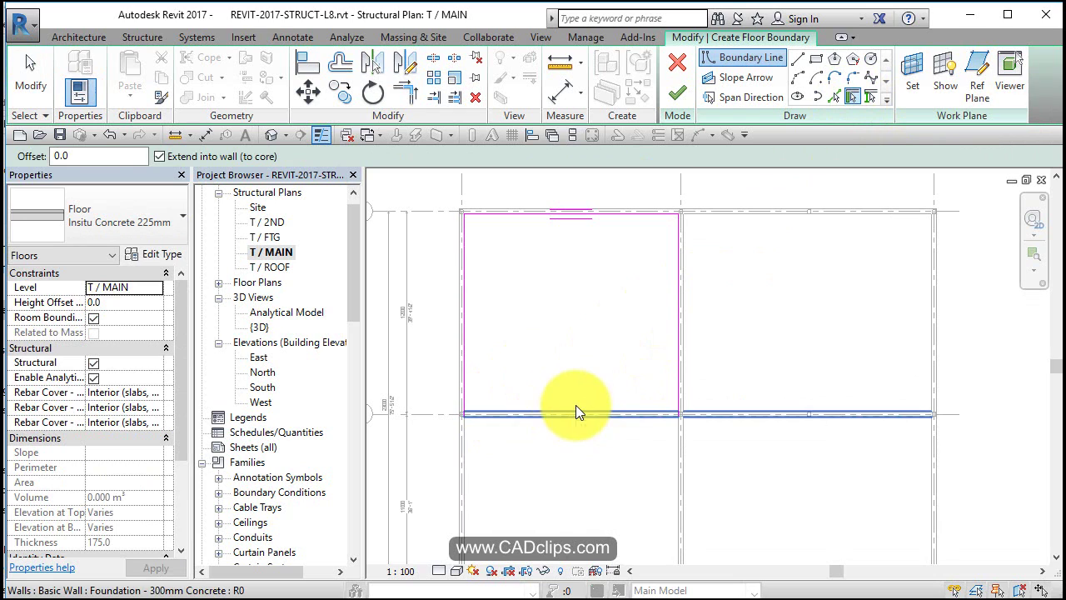
left_click(701, 416)
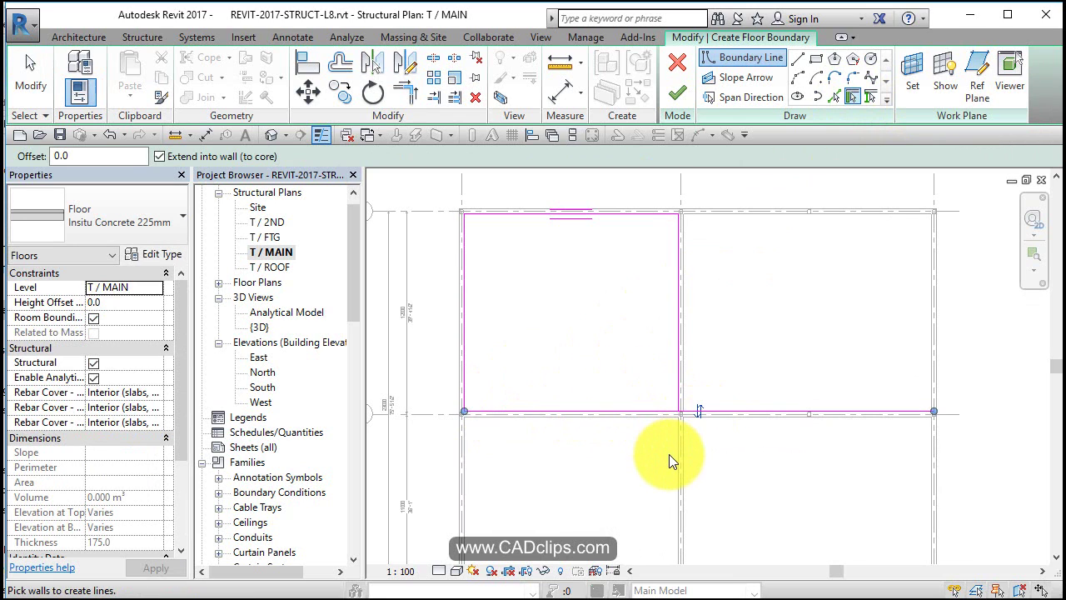
left_click(406, 99)
left_click(678, 280)
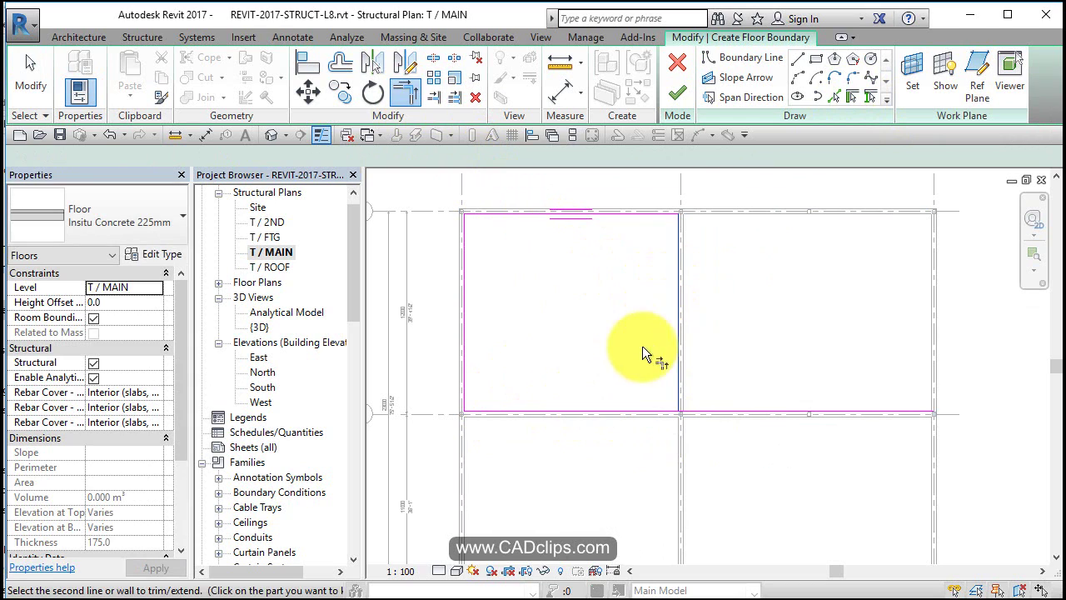
left_click(631, 408)
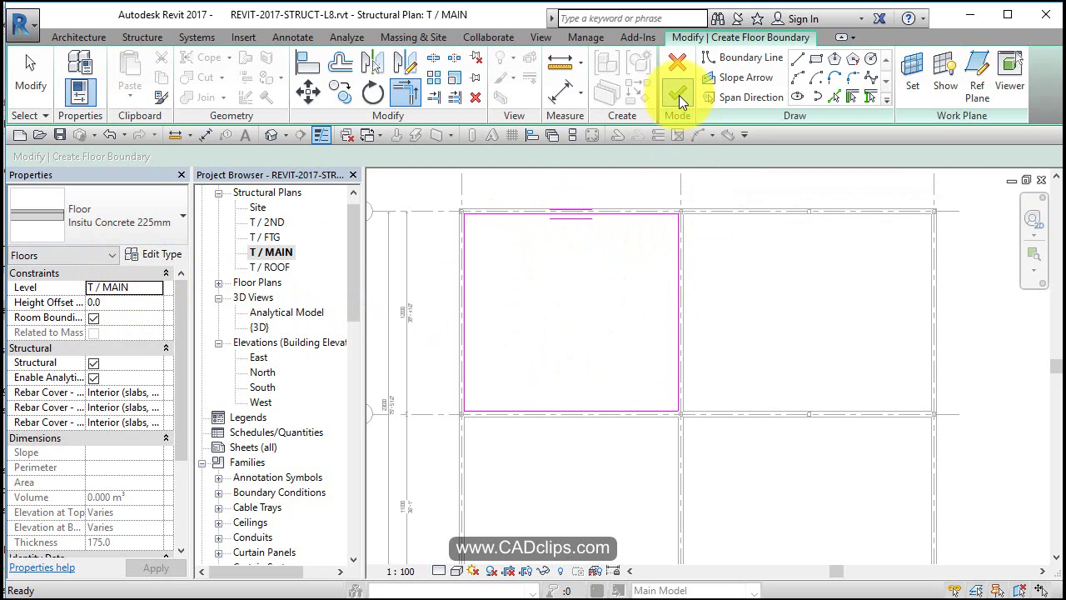
left_click(679, 93)
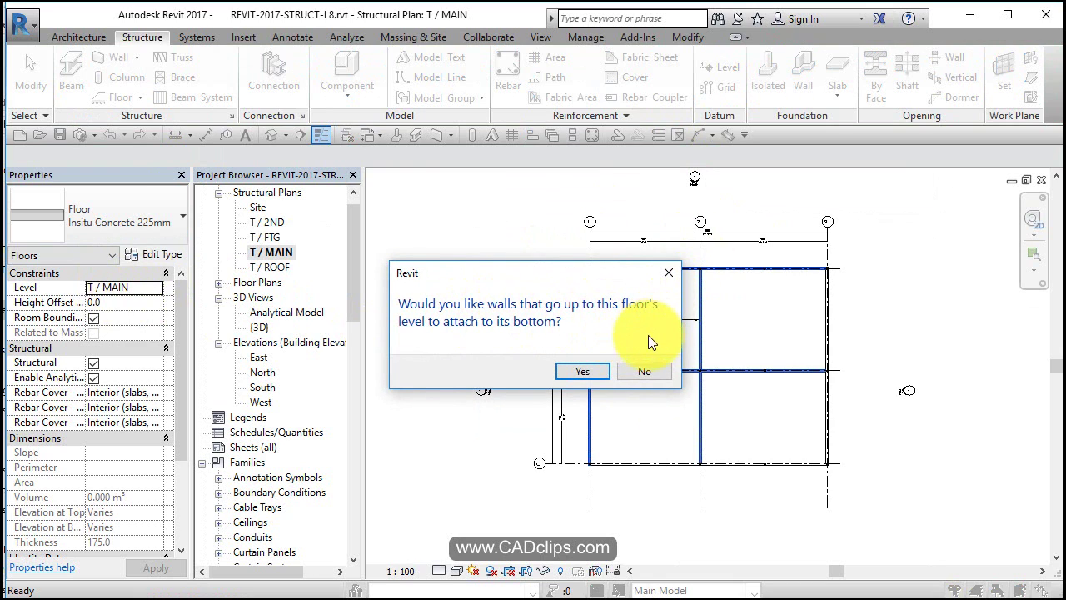
Step: Decline attaching and joining walls, completing the upper-left slab of 148.590 m² and 26.003 m³
left_click(639, 369)
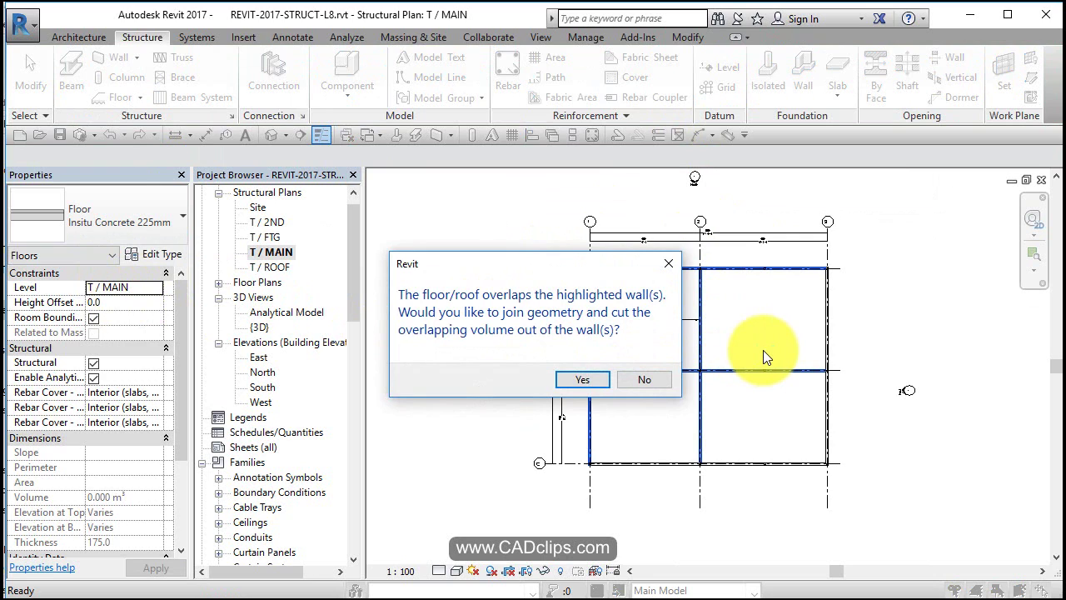
left_click(664, 383)
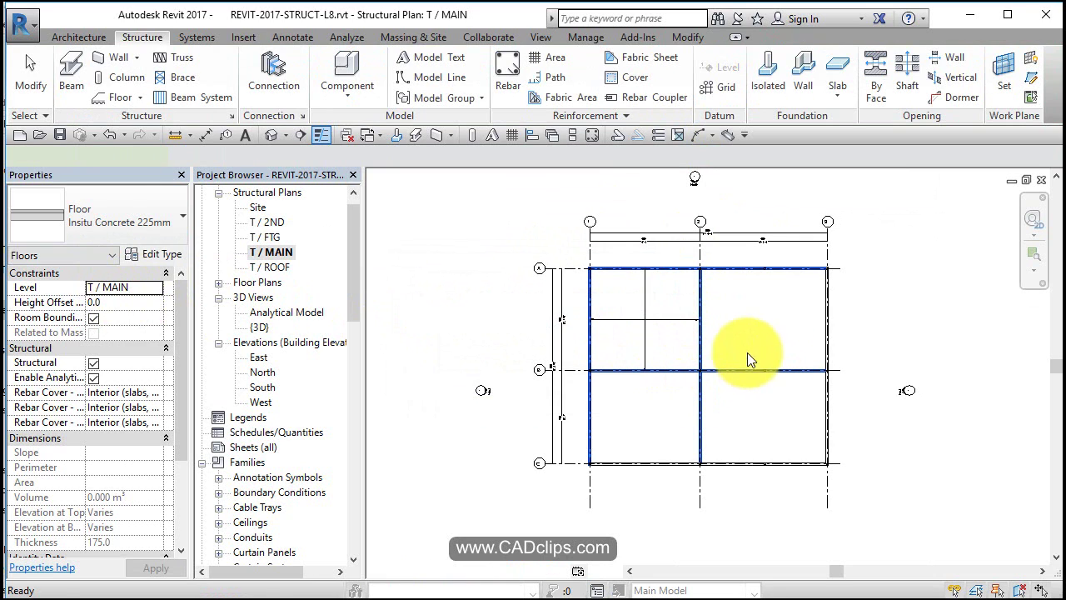
scroll(772, 338, "up", 3)
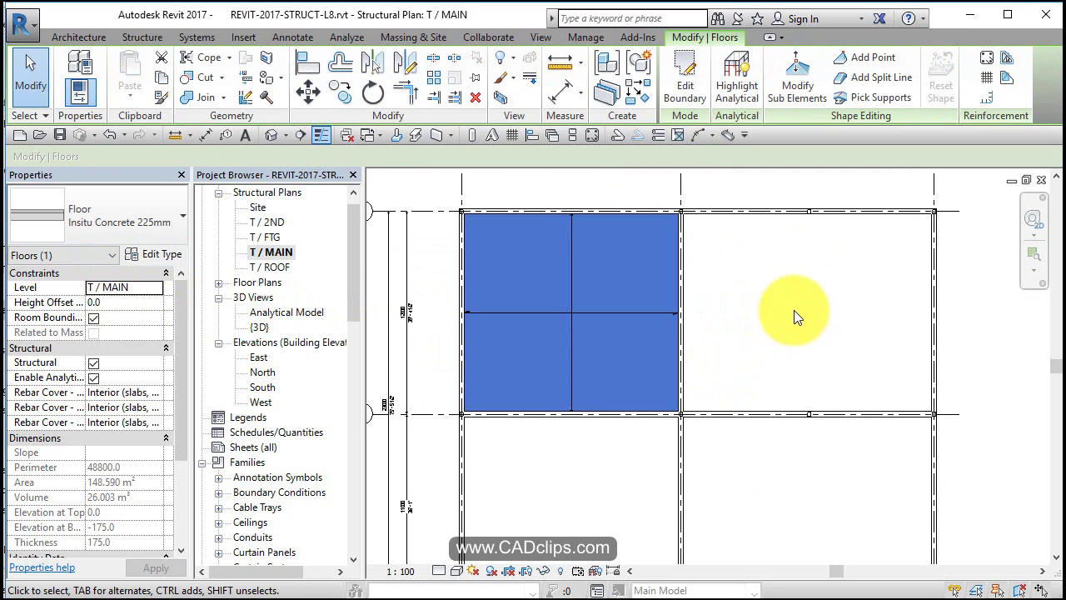
scroll(739, 342, "down", 1)
middle_click_drag(742, 360, 707, 355)
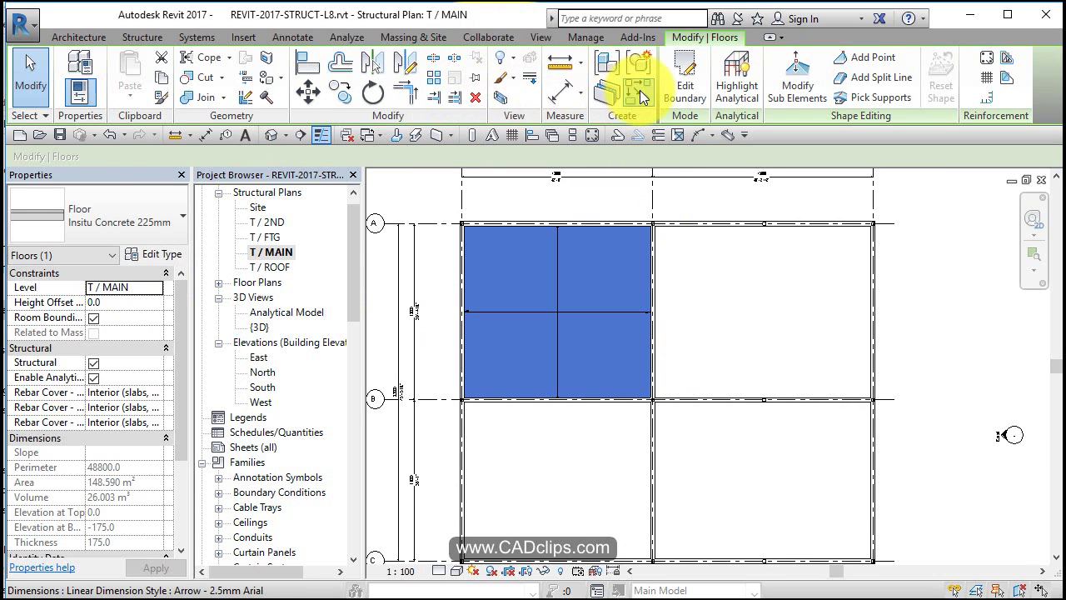
left_click(685, 83)
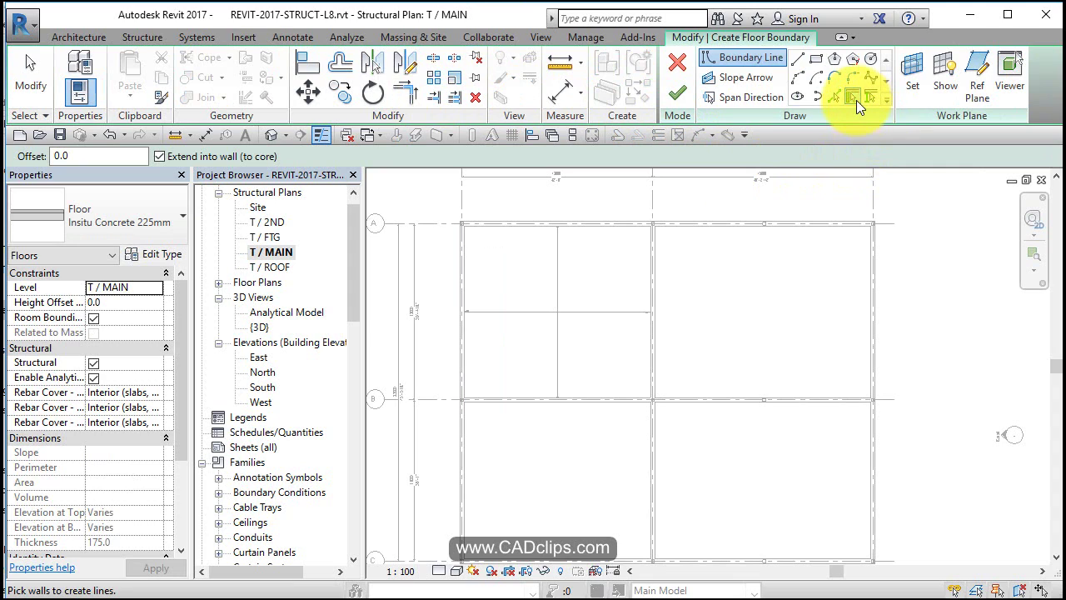
Step: Pick the top, middle vertical, middle horizontal and right walls as upper-right boundary lines
left_click(779, 232)
left_click(666, 258)
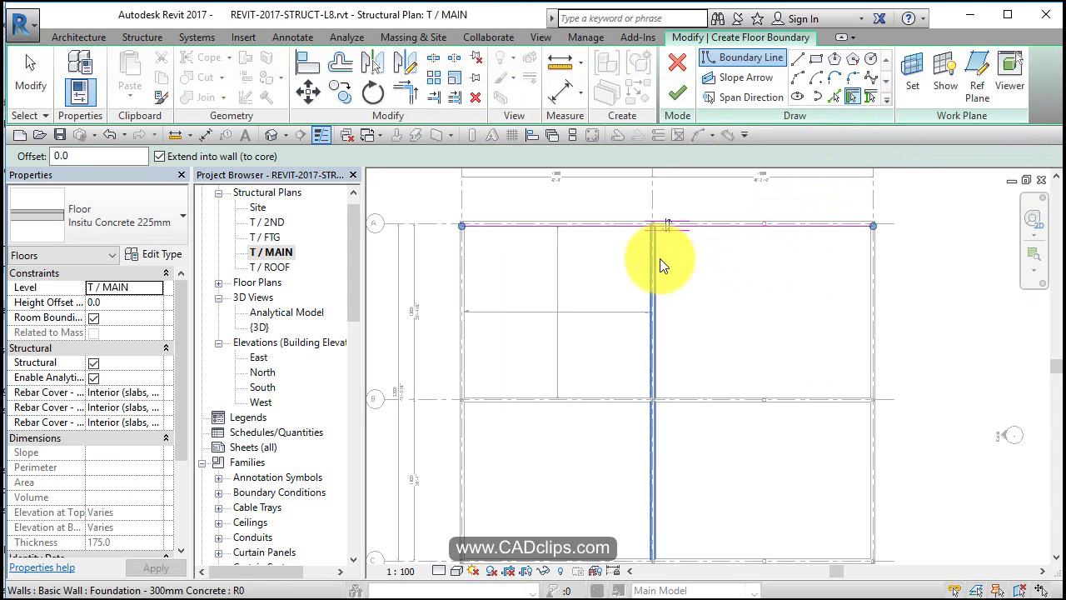
left_click(711, 392)
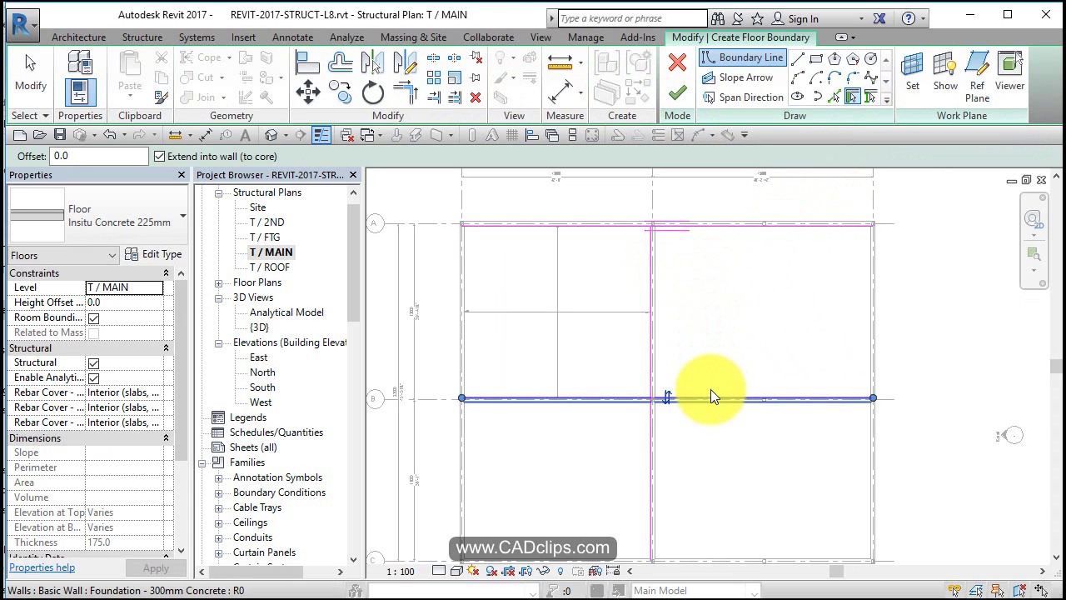
left_click(870, 290)
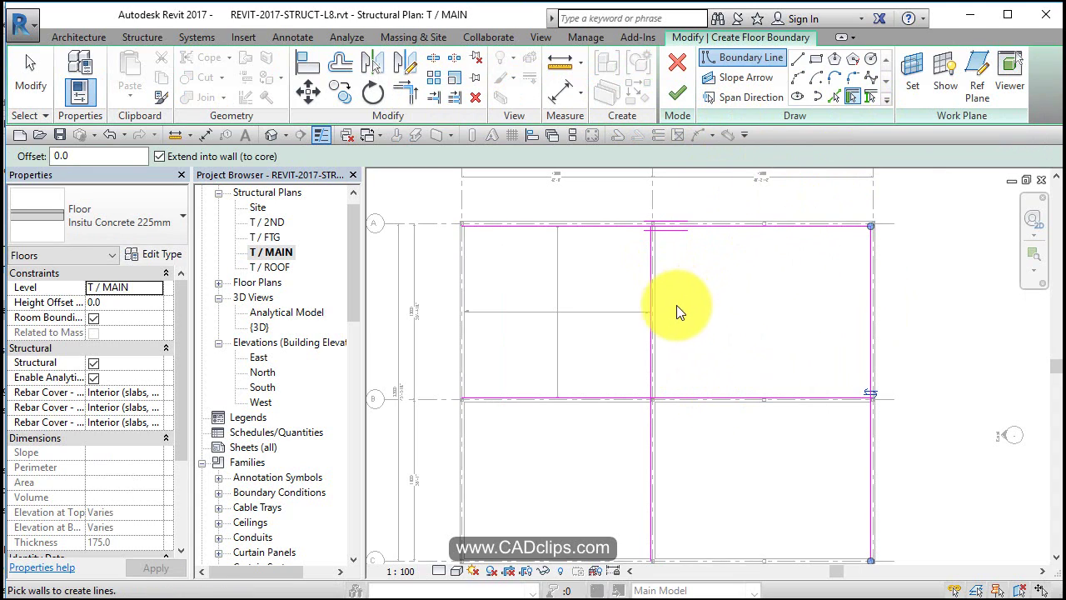
key("Escape")
key("Escape")
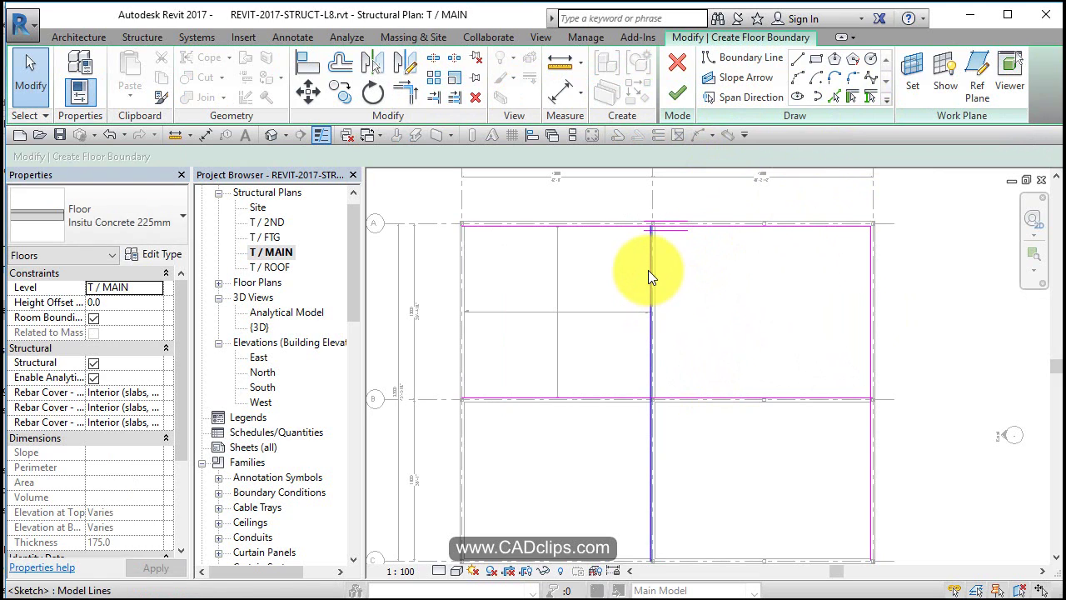
Step: Shift the vertical boundary line 300 to the right
left_click(648, 270)
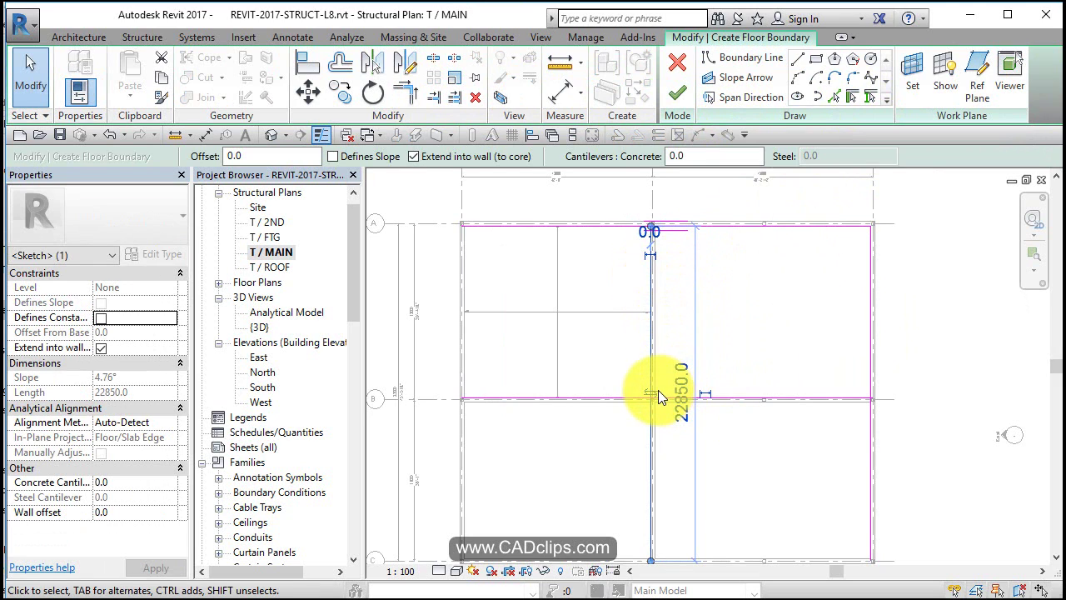
left_click(739, 354)
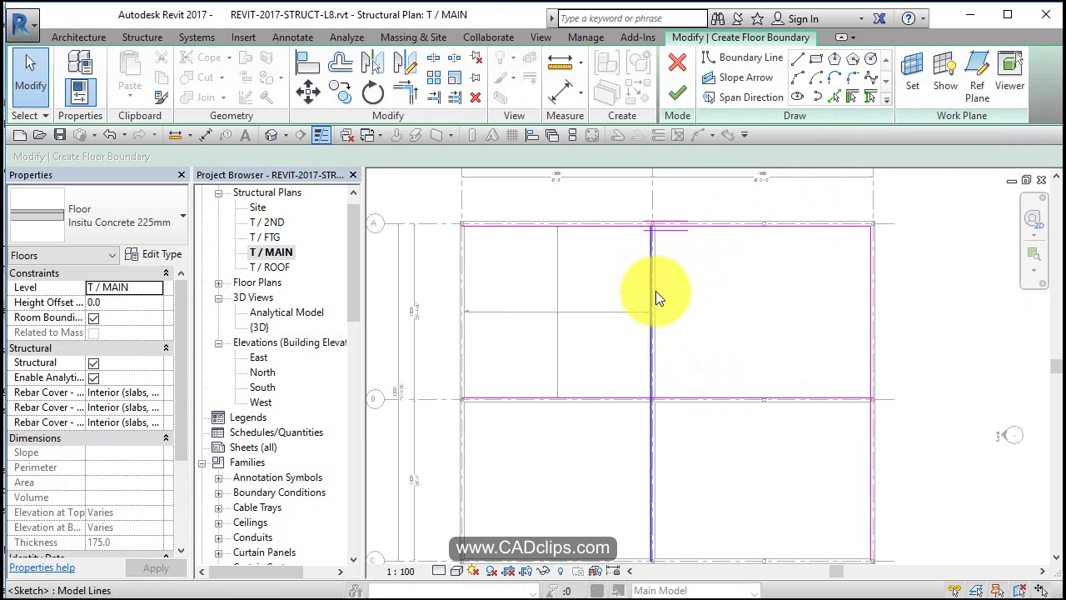
left_click(652, 358)
left_click_drag(652, 388, 656, 388)
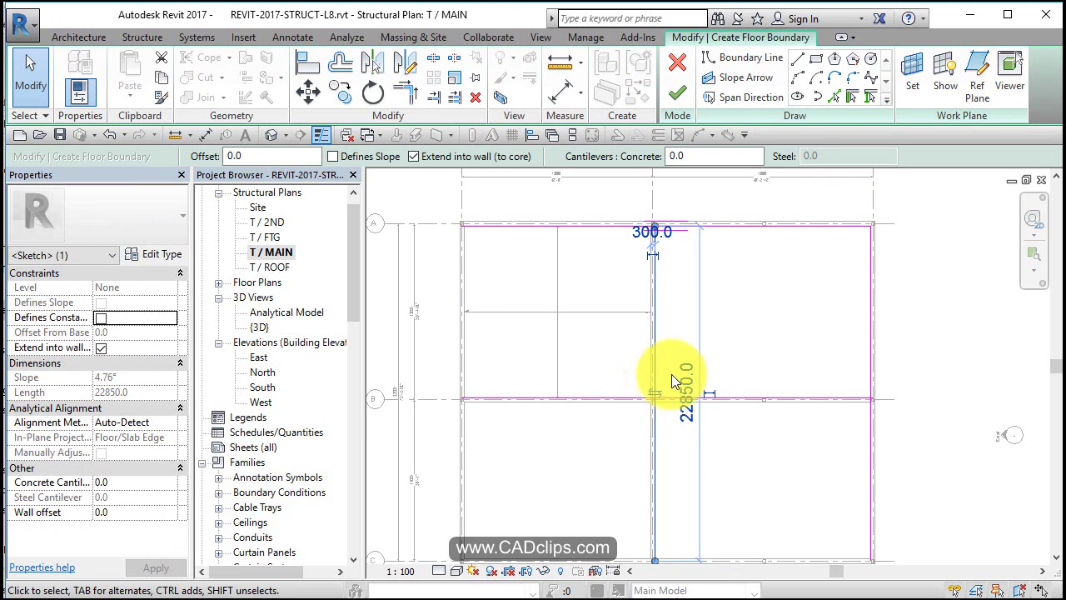
Step: Trim the upper-right boundary lines into closed corners and finish the sketch
left_click(415, 95)
left_click(688, 230)
left_click(660, 325)
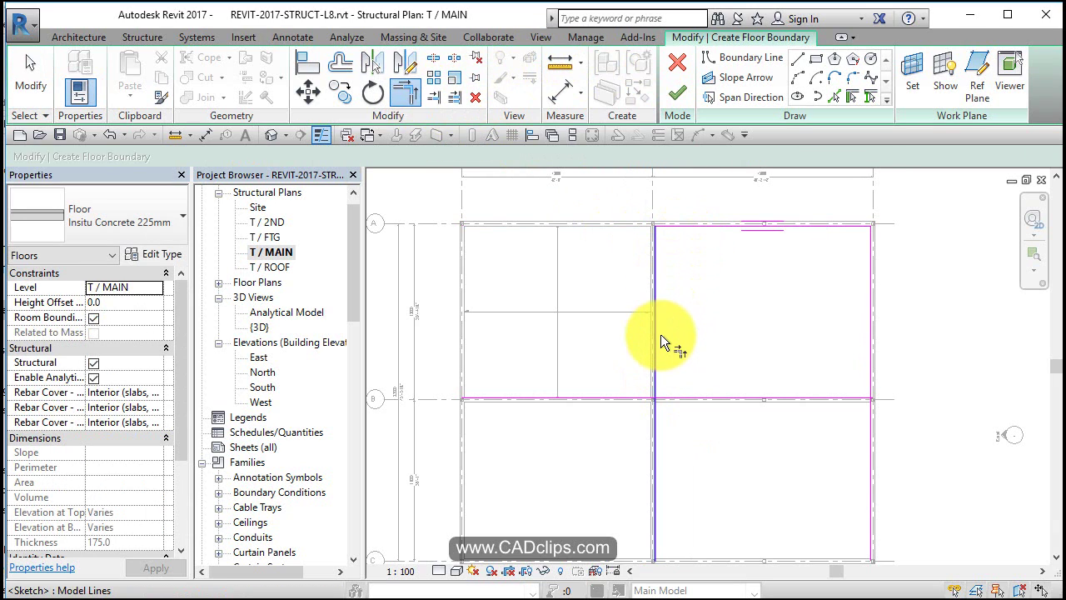
left_click(676, 401)
left_click(862, 375)
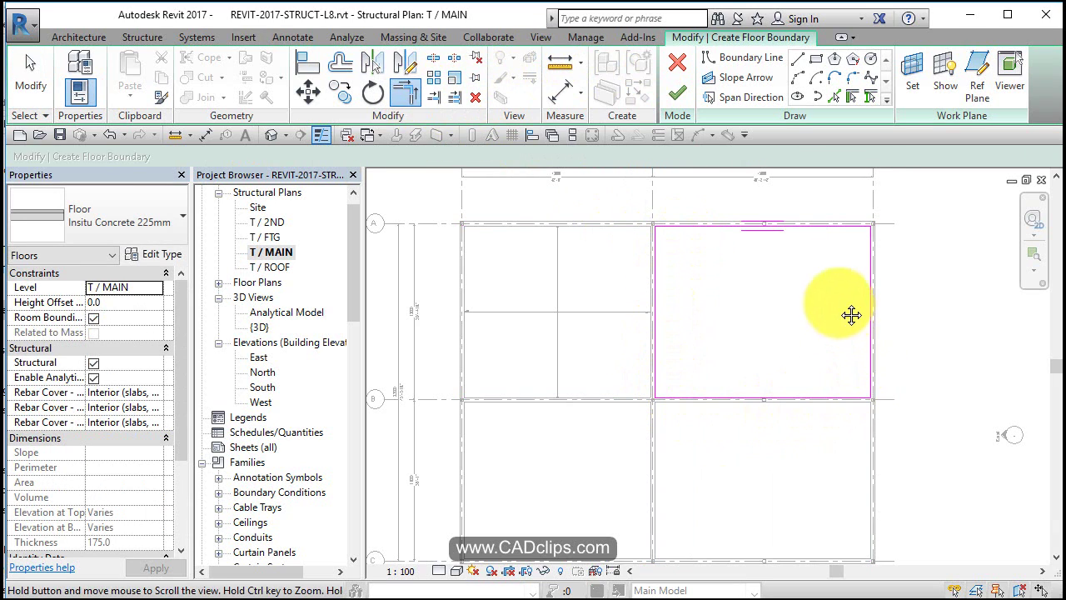
middle_click_drag(850, 327, 836, 263)
left_click(686, 94)
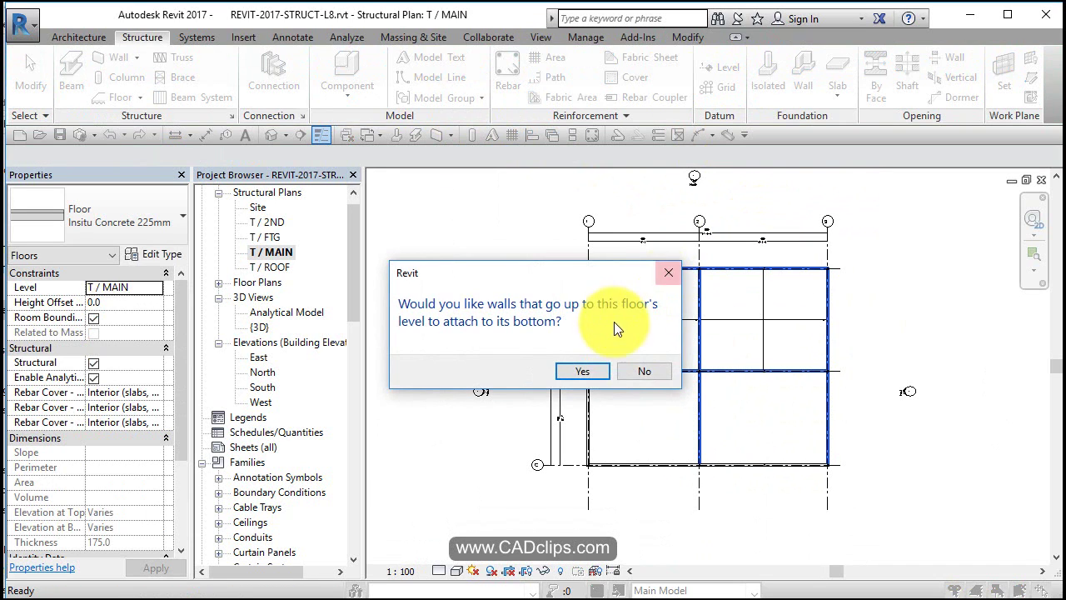
Step: Decline attaching and joining walls, then select the new upper-right floor
left_click(647, 371)
left_click(648, 376)
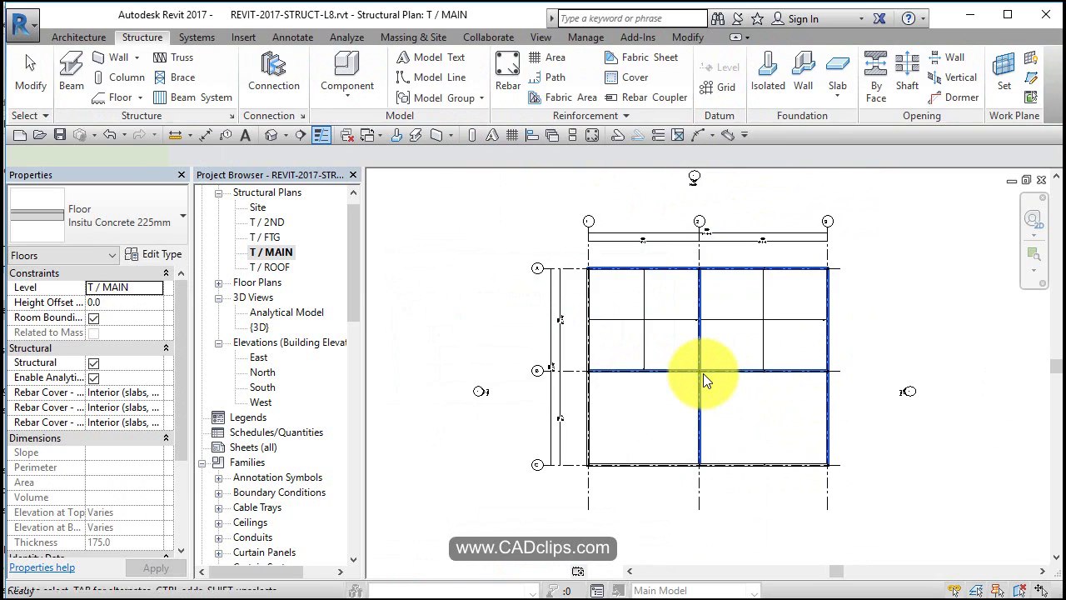
left_click(703, 373)
scroll(702, 374, "up", 3)
Step: Pick the middle horizontal, middle vertical, bottom and right walls as lower-right boundary lines
double_click(671, 175)
left_click(818, 59)
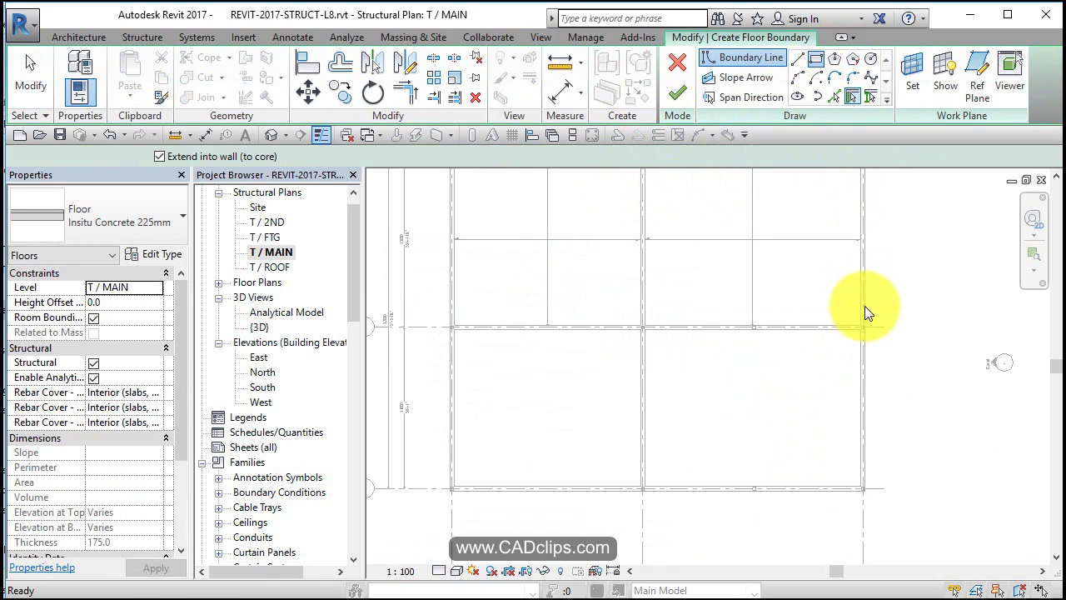
left_click(863, 326)
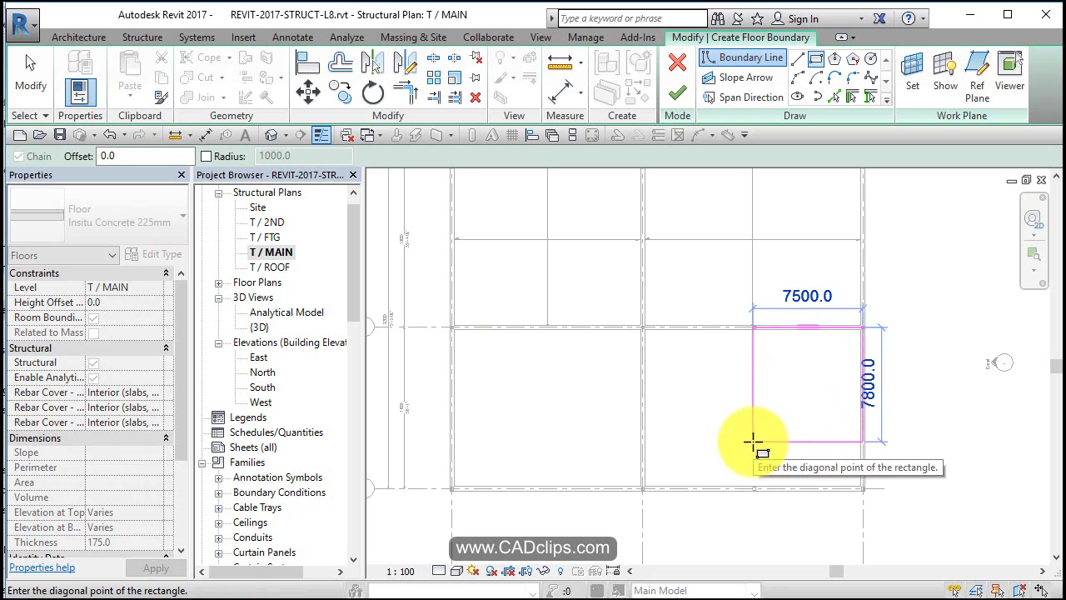
left_click(851, 98)
left_click(718, 329)
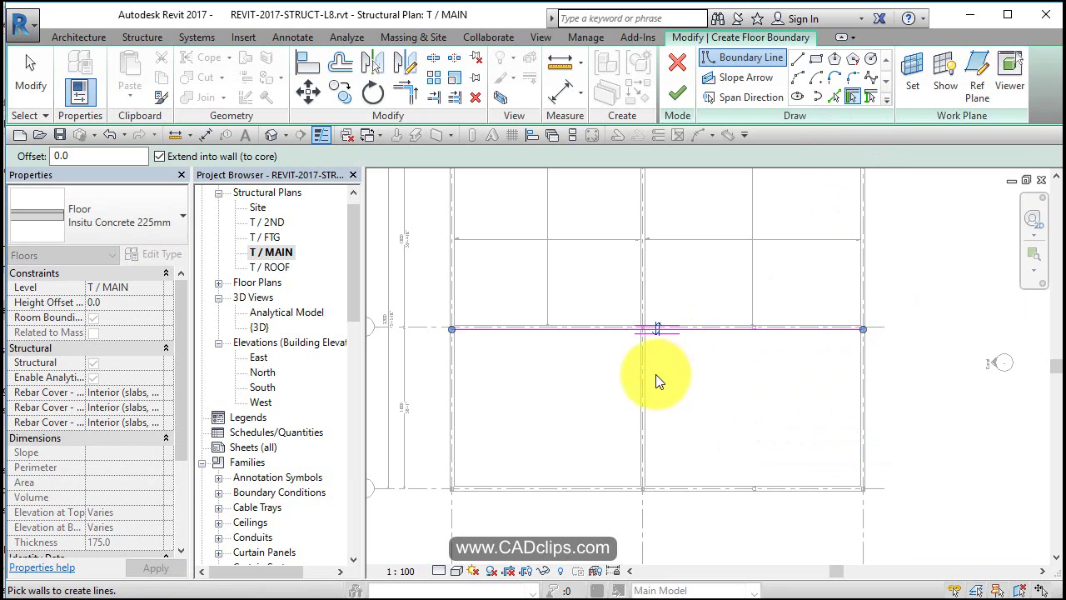
left_click(649, 375)
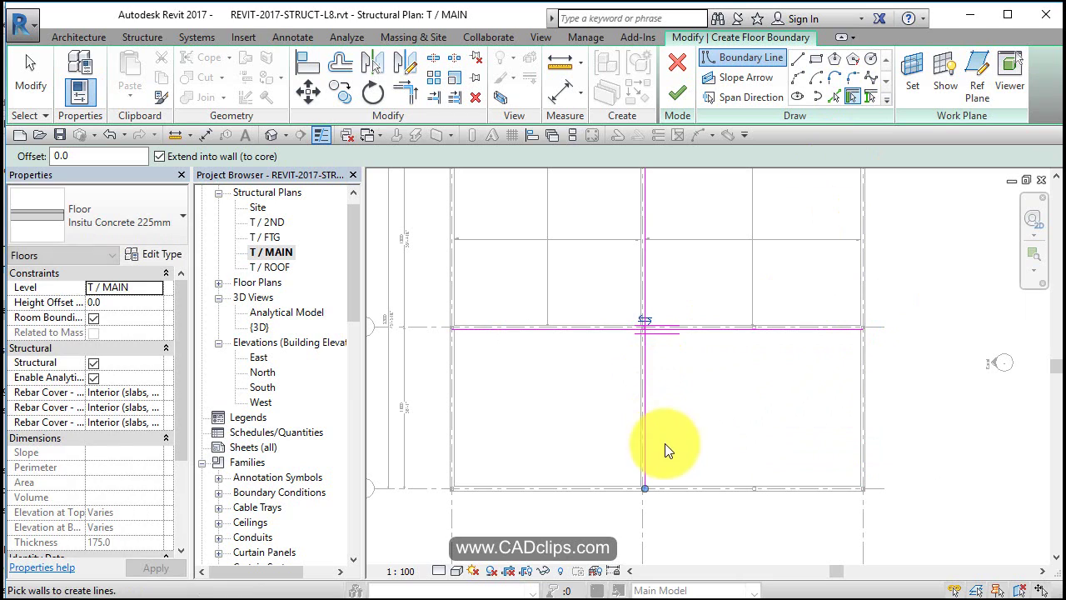
left_click(781, 483)
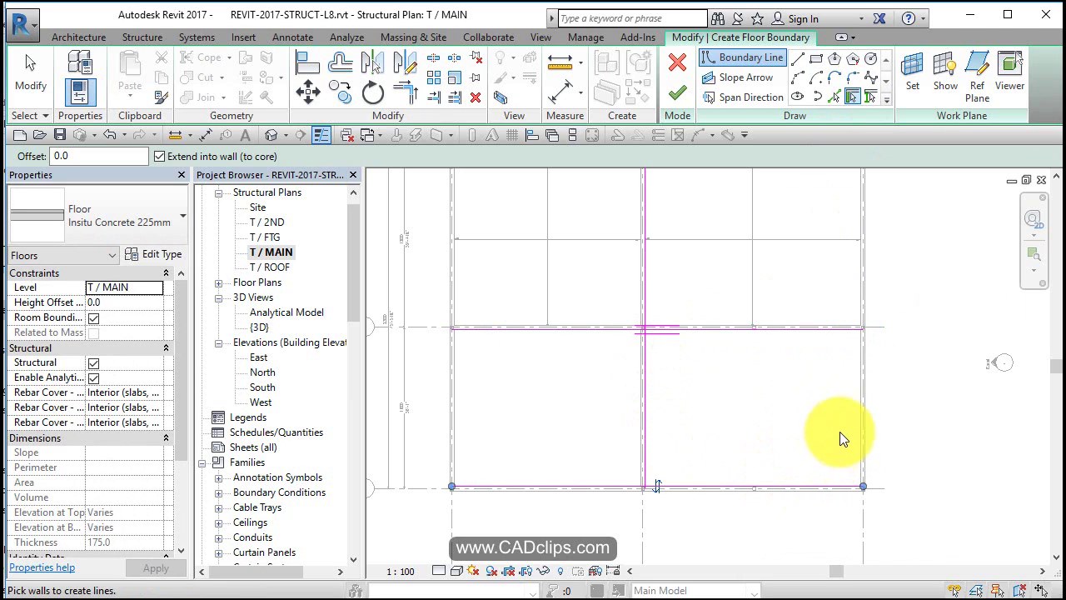
left_click(863, 407)
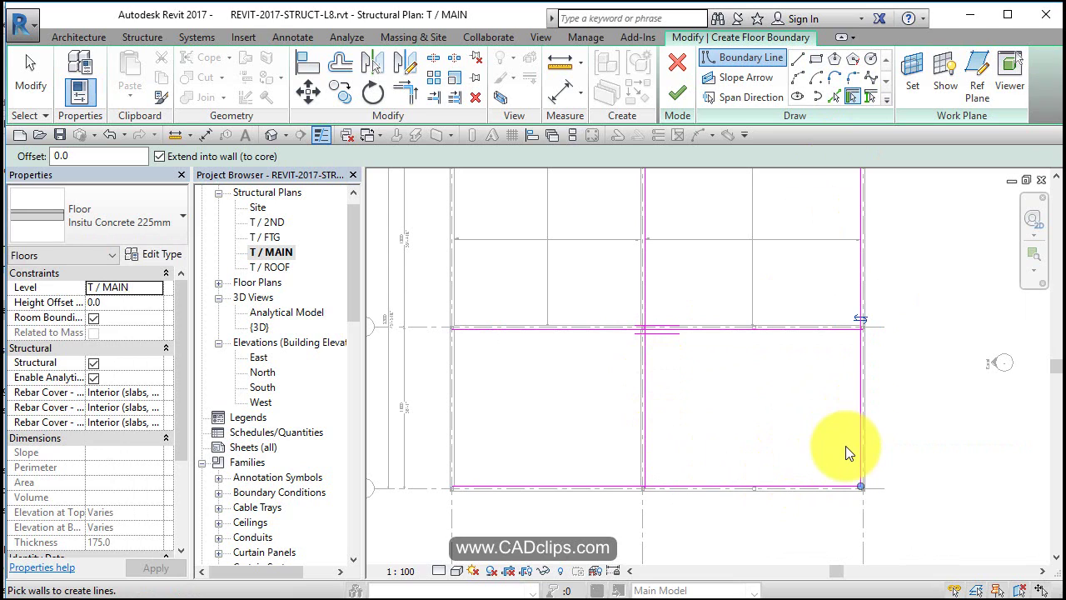
Step: Trim the lower-right boundary into a closed rectangle and finish the sketch
left_click(406, 92)
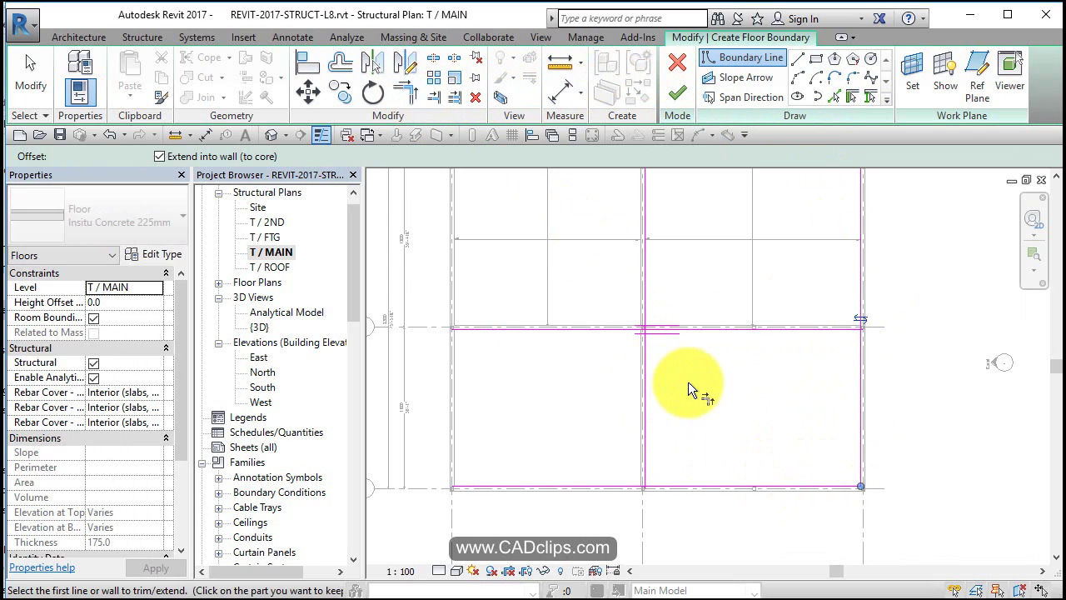
left_click(691, 330)
left_click(649, 370)
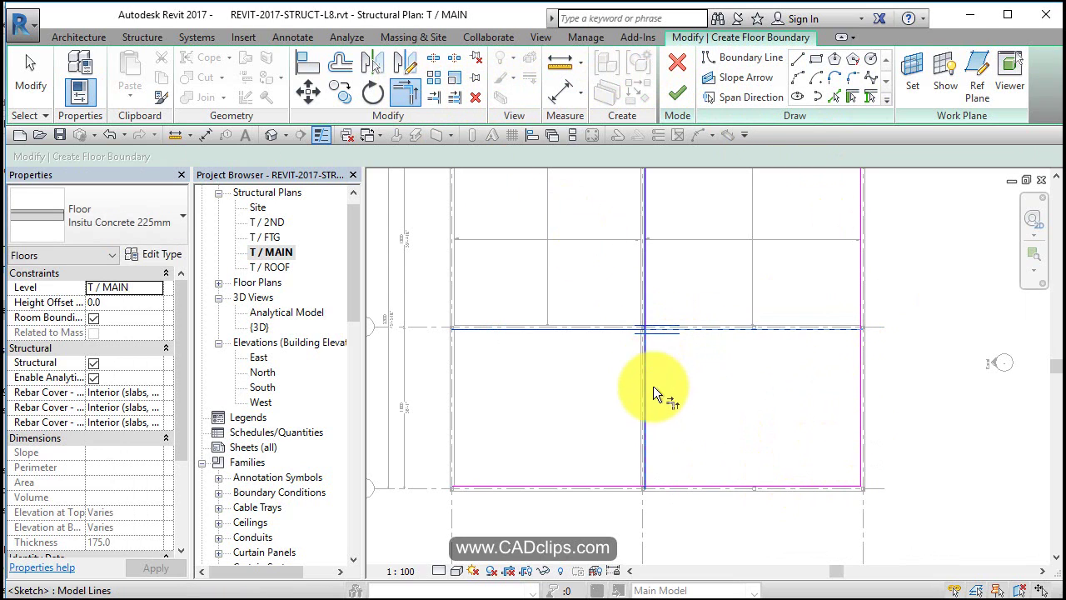
left_click(646, 466)
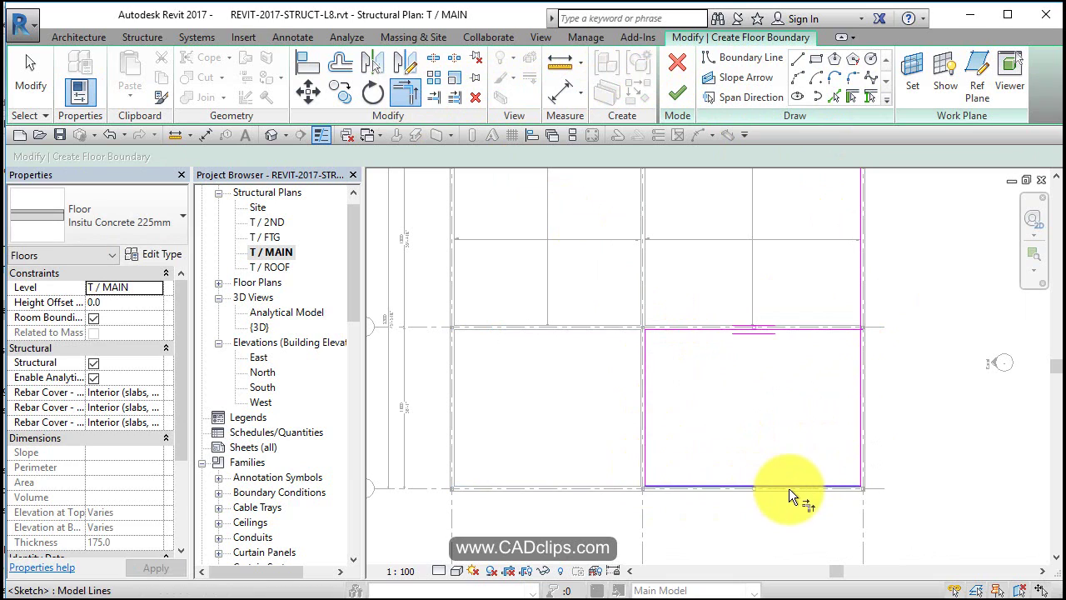
left_click(808, 486)
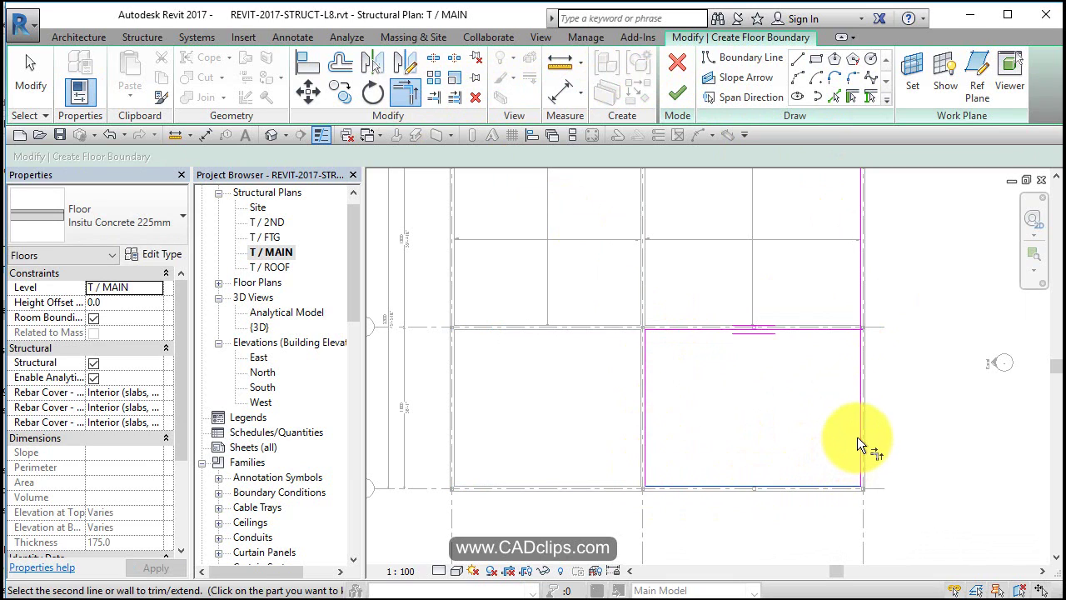
left_click(833, 330)
left_click(860, 357)
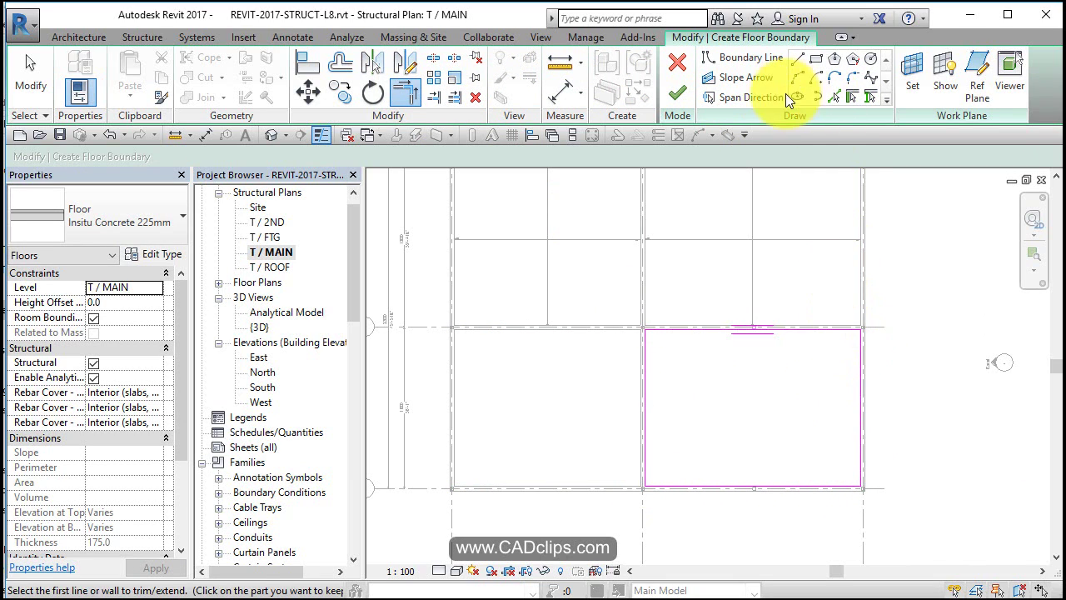
key("Escape")
left_click(678, 92)
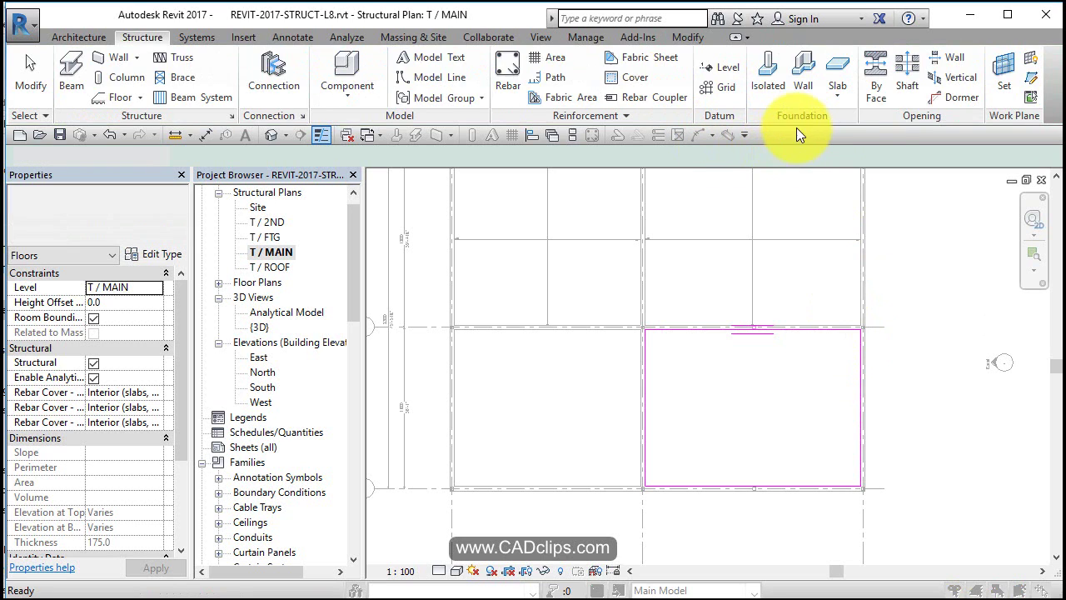
Step: Decline attaching and joining walls for the lower-right slab, then select it
left_click(649, 374)
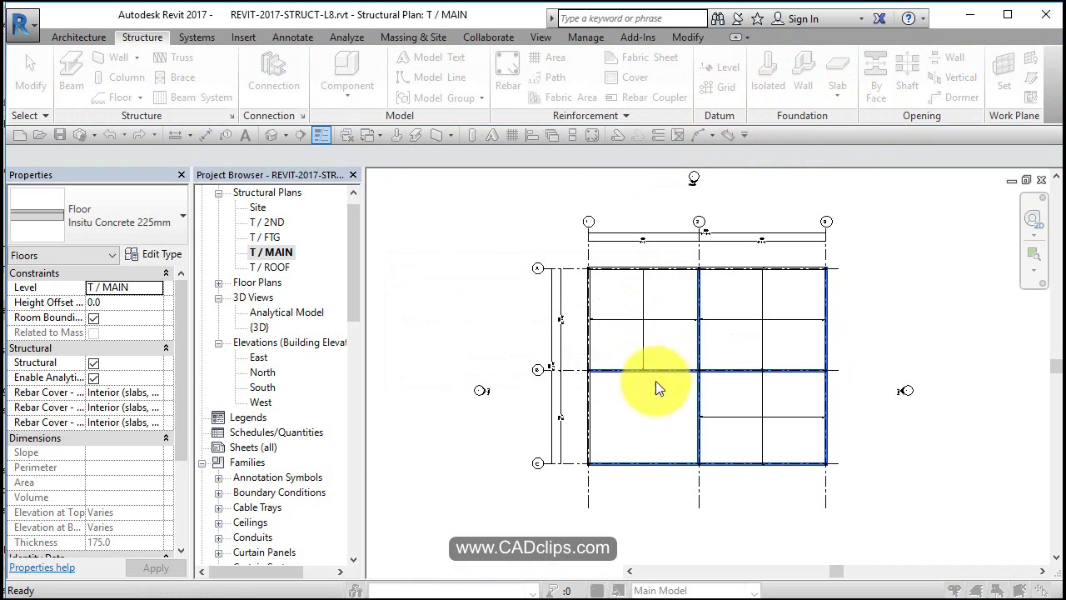
left_click(660, 372)
left_click(760, 320)
scroll(760, 320, "up", 2)
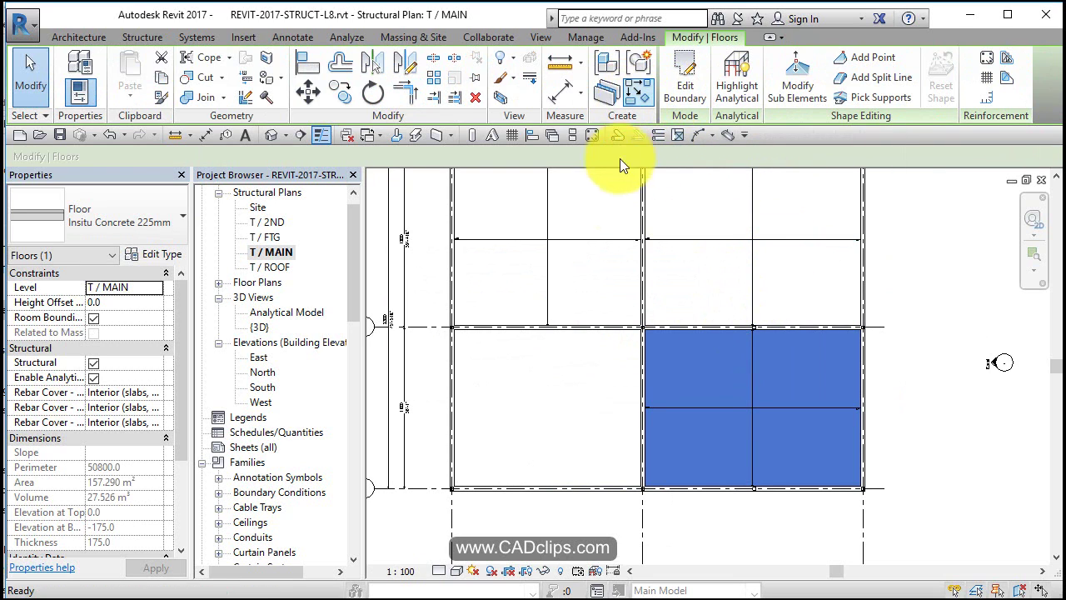
Step: Start a similar floor using the middle horizontal, left, bottom and middle vertical walls as boundaries
left_click(685, 84)
left_click(851, 97)
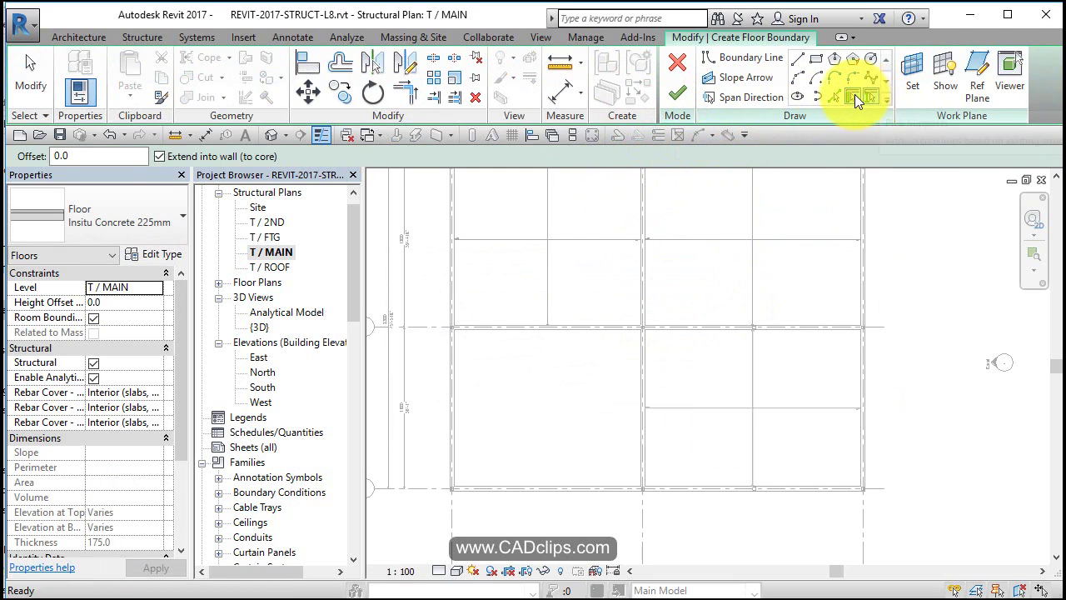
left_click(490, 334)
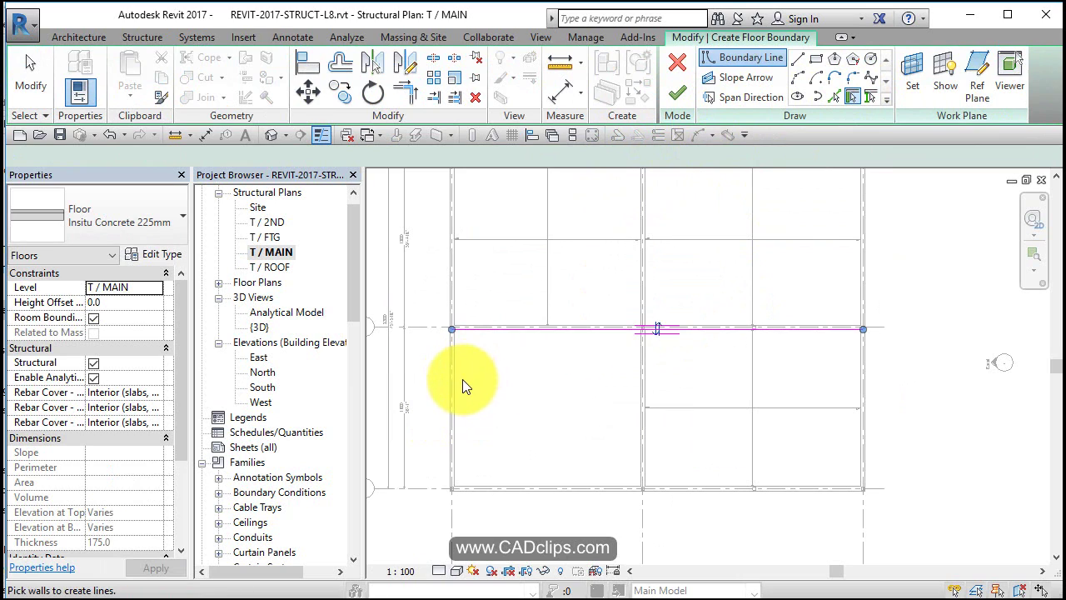
left_click(462, 404)
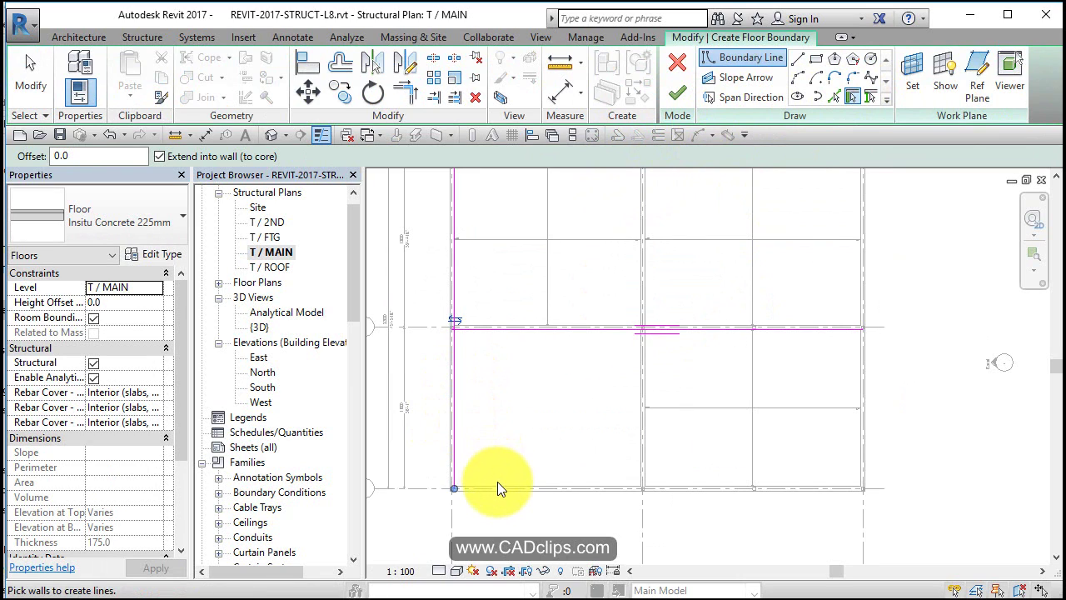
left_click(497, 484)
left_click(639, 397)
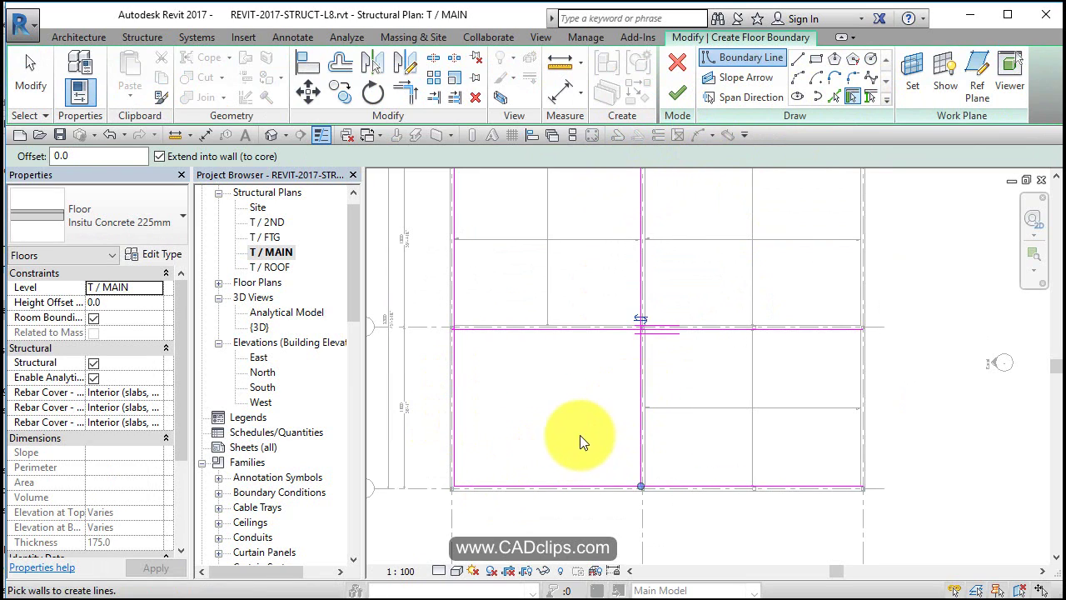
Step: Trim the lower-left boundary lines into a closed rectangle
left_click(407, 93)
left_click(497, 328)
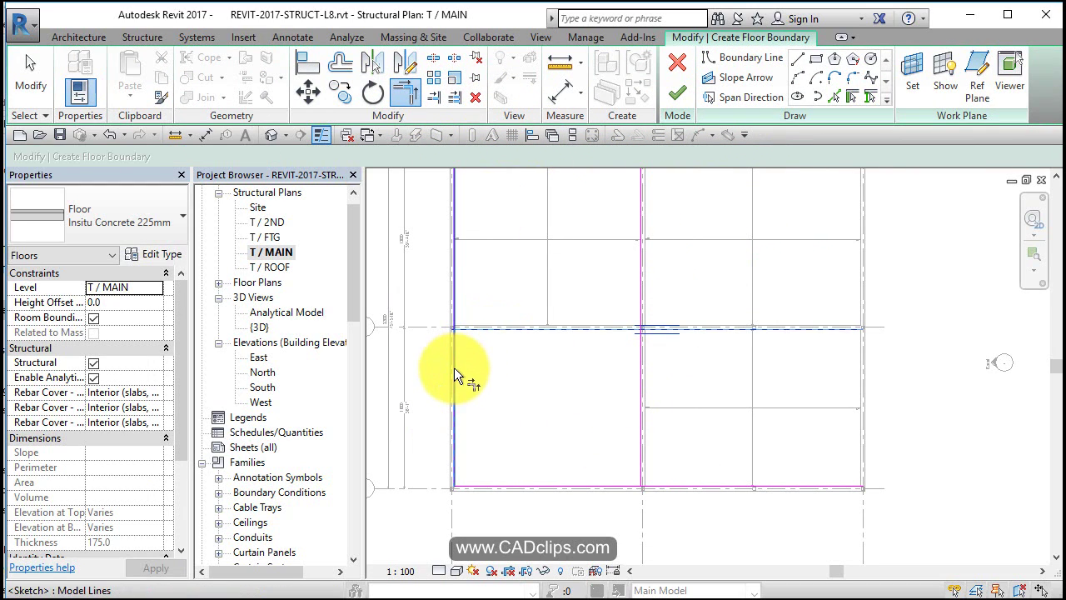
left_click(454, 368)
left_click(509, 487)
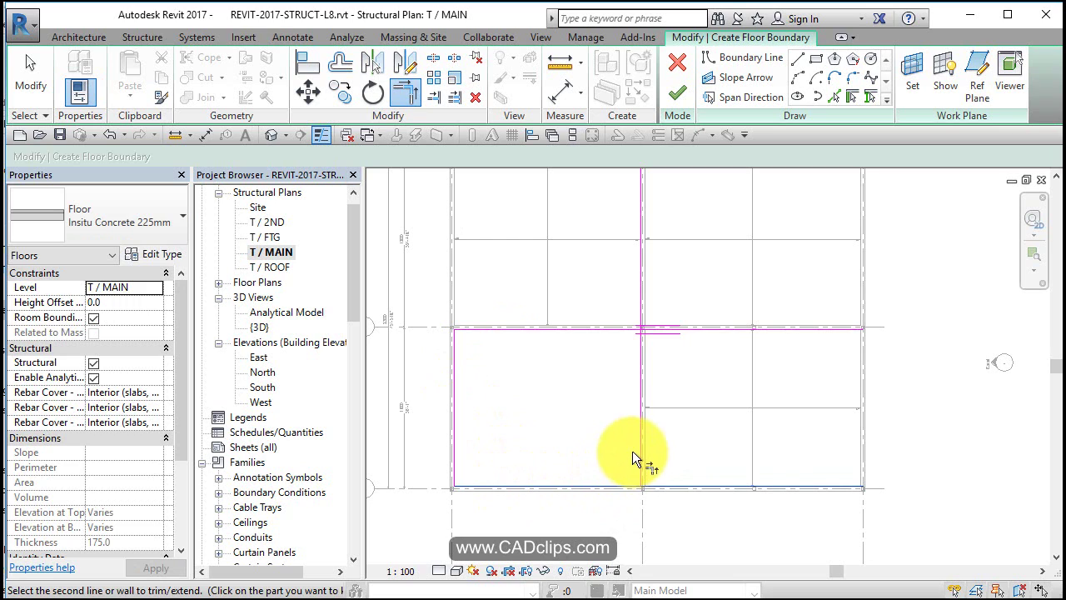
left_click(639, 449)
left_click(626, 328)
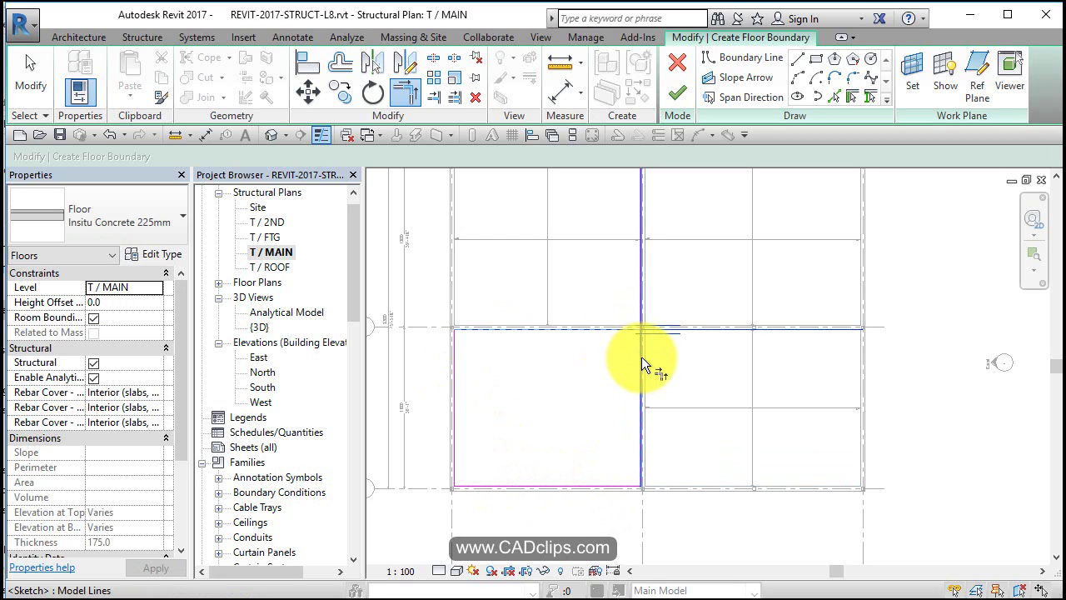
left_click(641, 362)
Step: Finish the lower-left slab without attaching or joining walls, and clear the selection
left_click(679, 95)
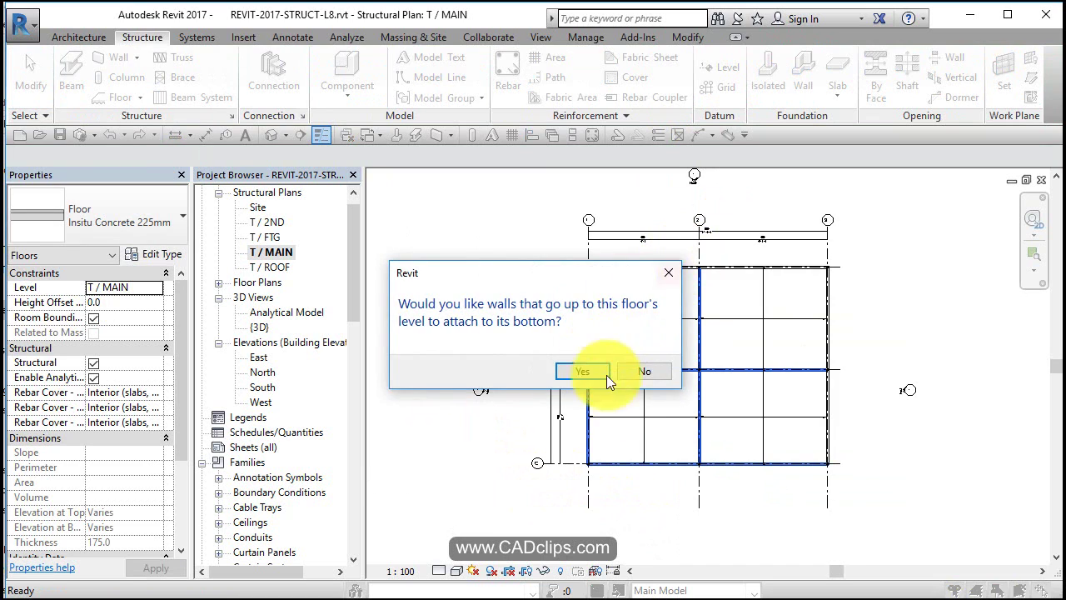
left_click(664, 375)
left_click(663, 373)
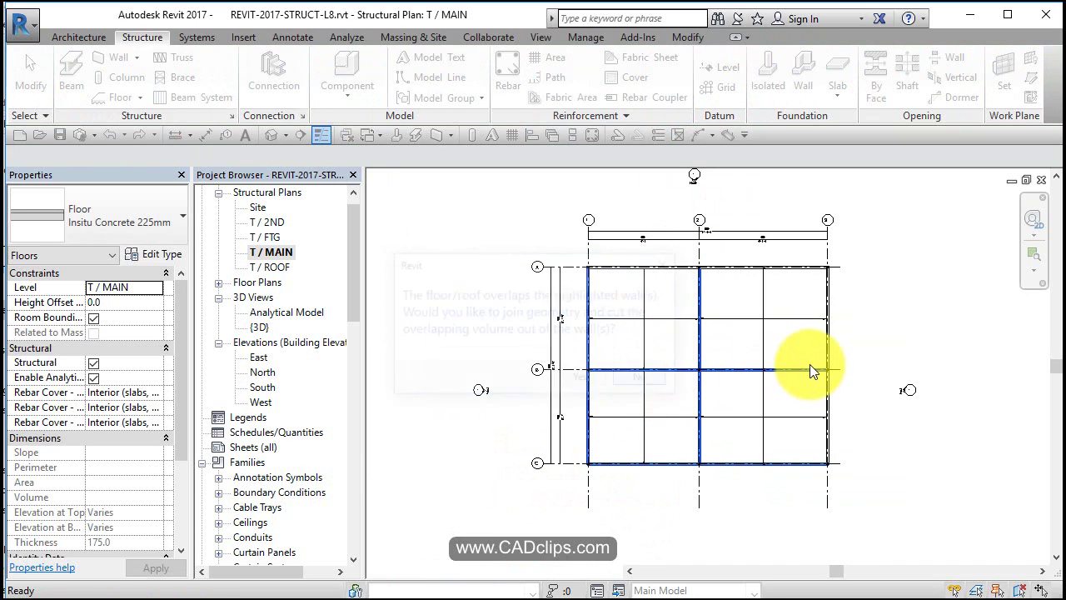
left_click(784, 360)
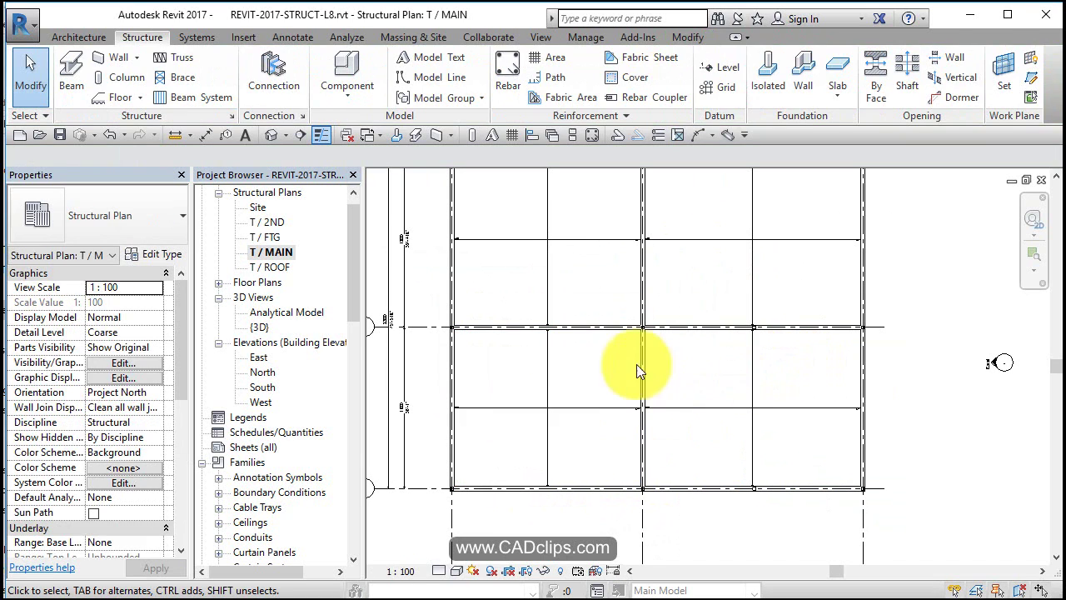
Step: Open the {3D} view and inspect the four concrete slabs beneath the steel frame
left_click(273, 135)
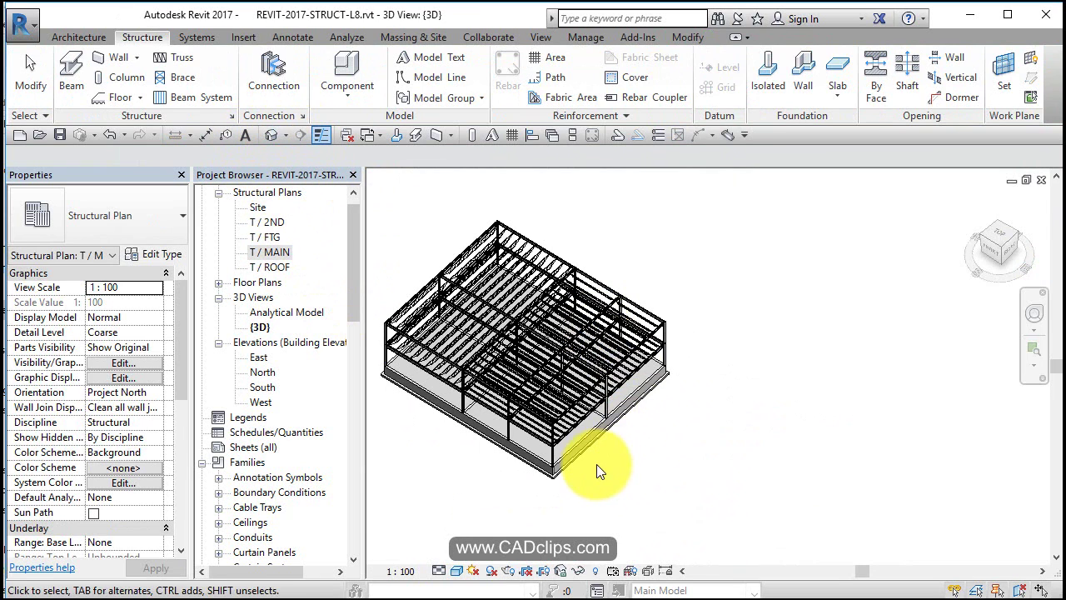
scroll(696, 415, "up", 8)
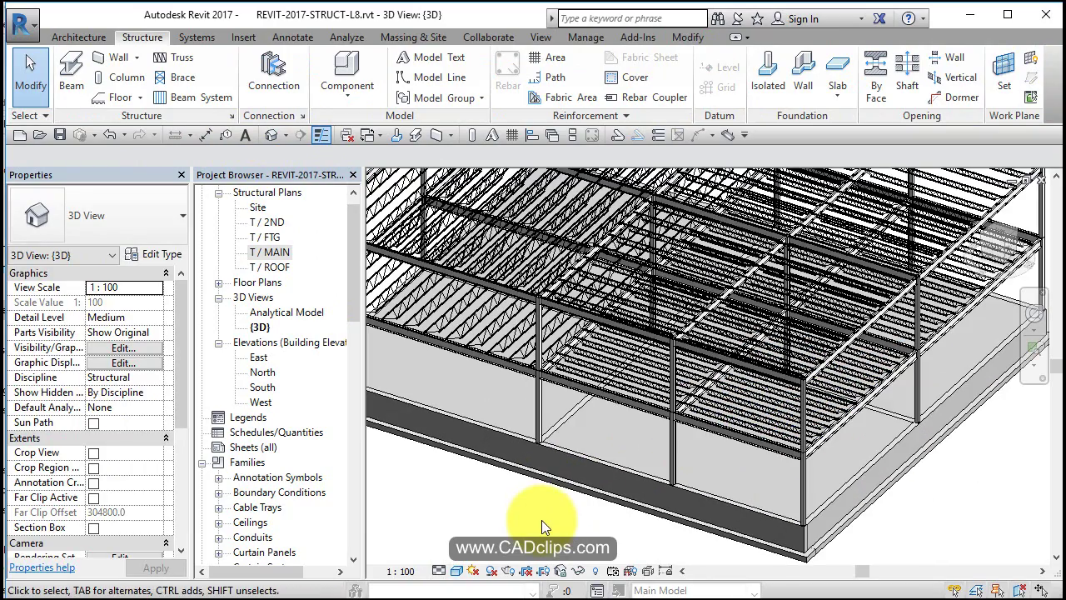
scroll(539, 511, "down", 6)
middle_click_drag(778, 494, 809, 497)
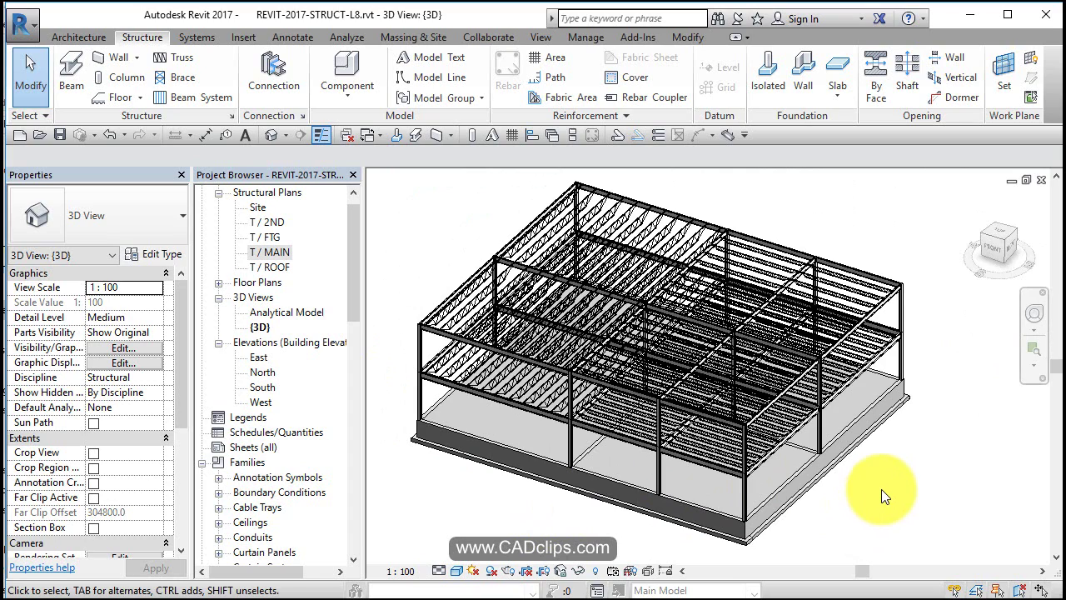